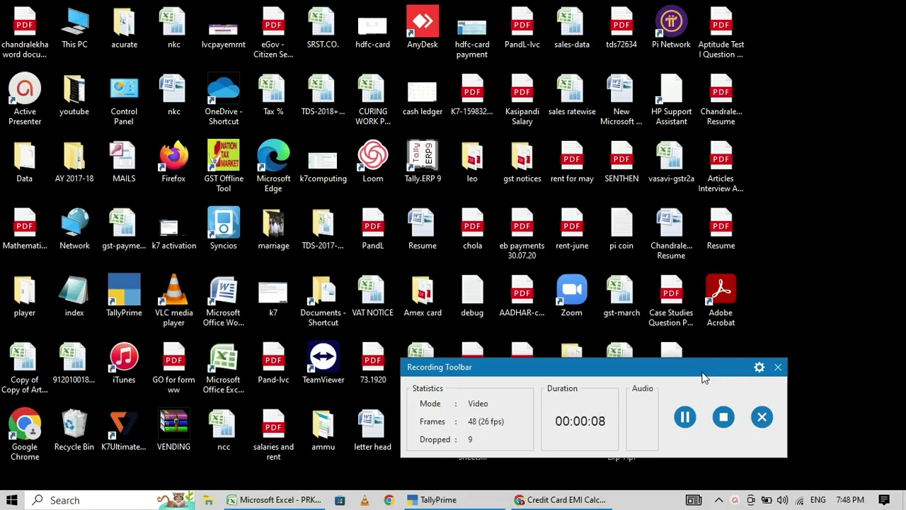
Step: Restore the PRK- Exp-Apr workbook's Sheet2 EMI schedule: 50000 principal, 3028 interest, 53028 EMI
left_click_drag(703, 377, 717, 399)
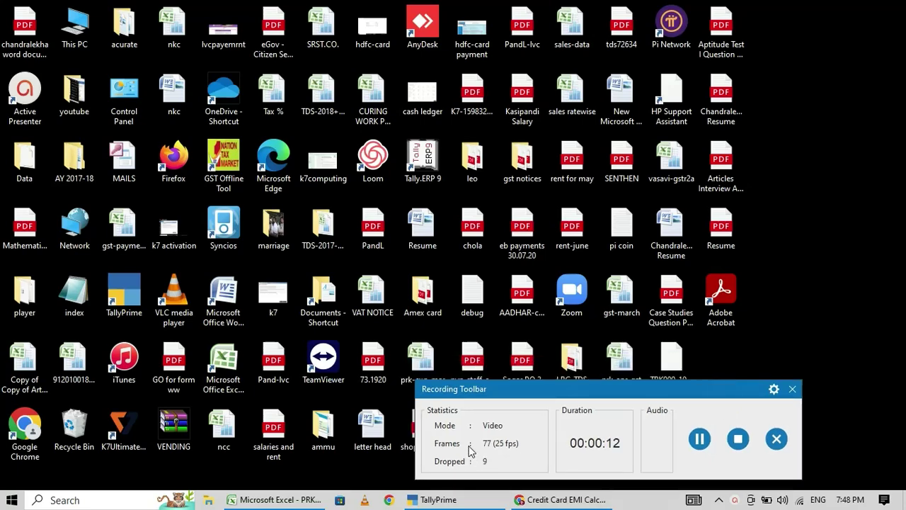
left_click(252, 501)
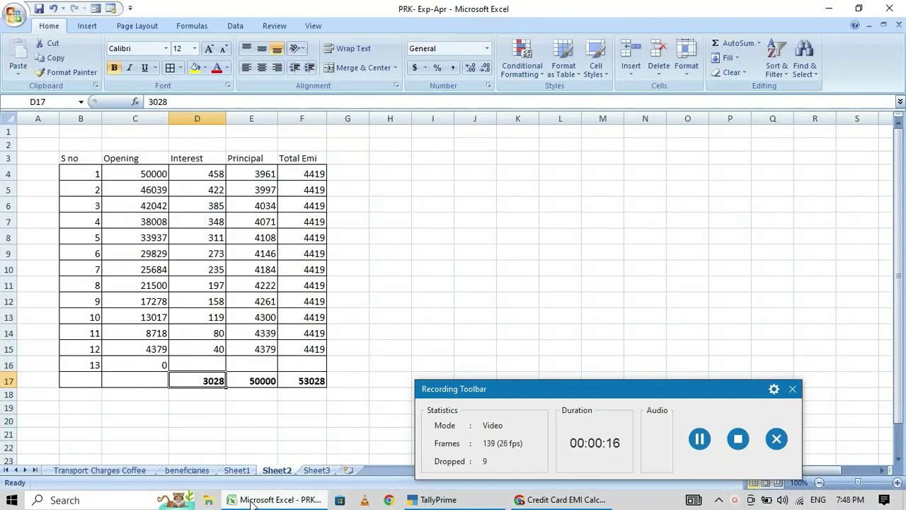
left_click(596, 390)
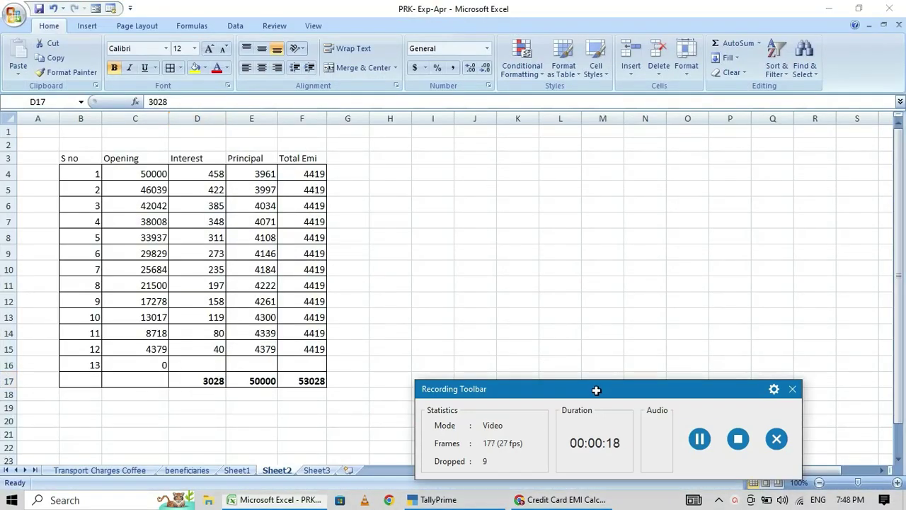
left_click_drag(596, 390, 633, 479)
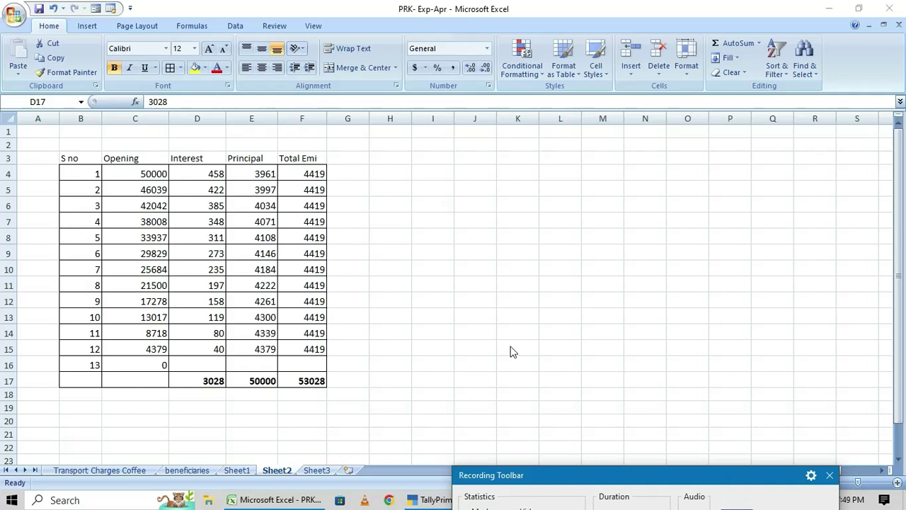
Step: Start Payment voucher No. 294 in TallyPrime dated 1-Feb-24
left_click(421, 500)
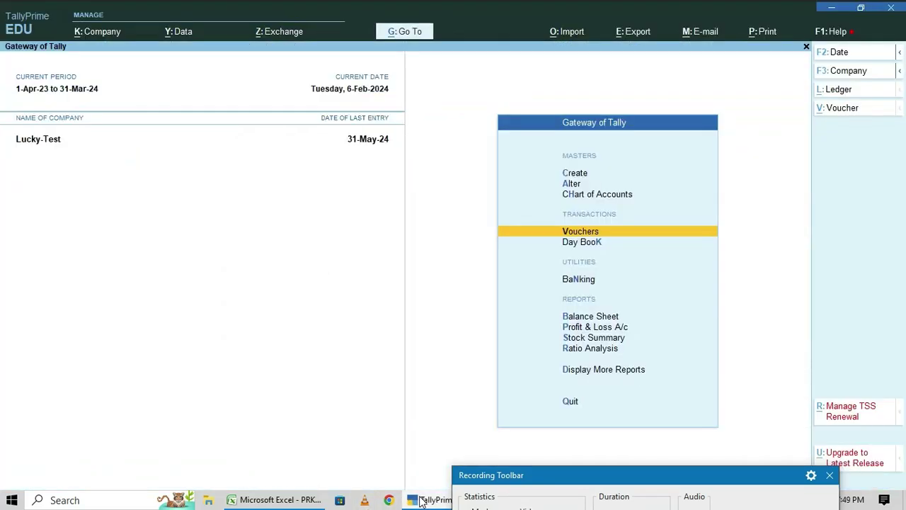
left_click(572, 234)
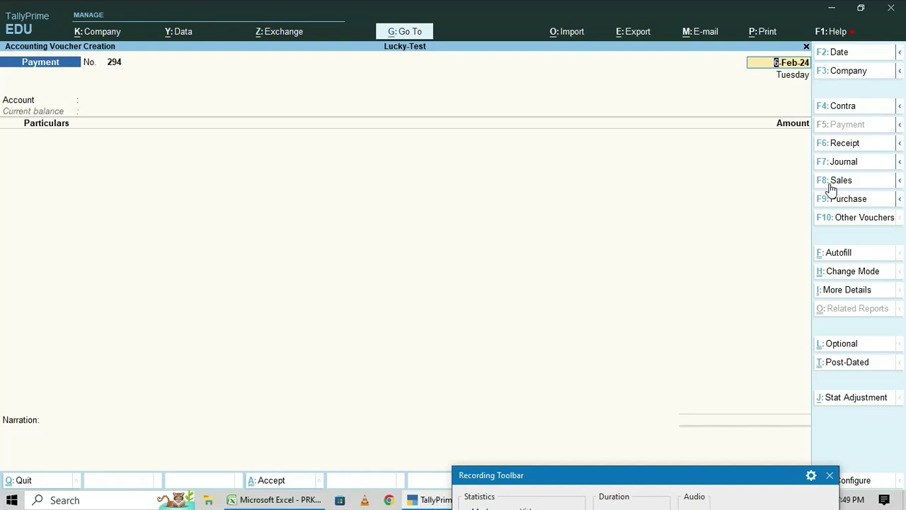
type("1-2-24")
key("Return")
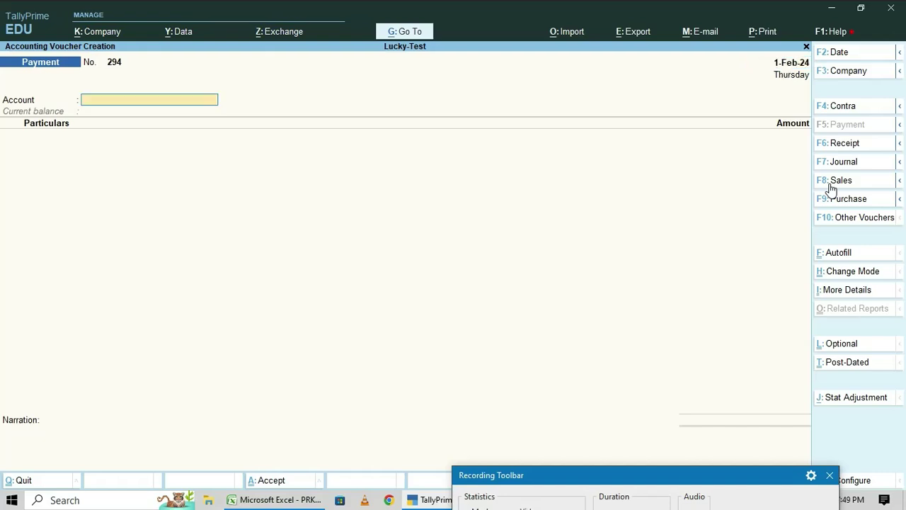
Step: Review and close the F12 voucher configuration settings
left_click(865, 487)
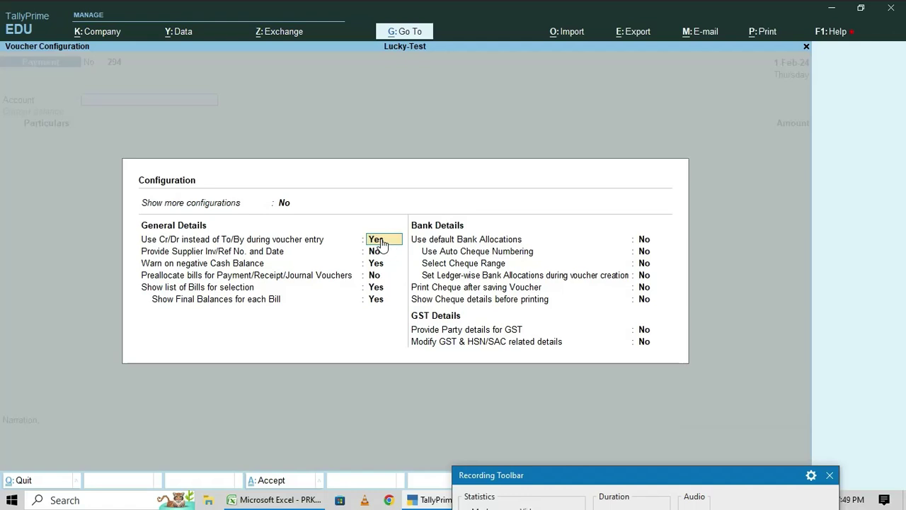
key("Return")
key("Return")
key("Return")
key("Return")
key("Return")
key("Return")
key("Return")
key("Return")
key("Return")
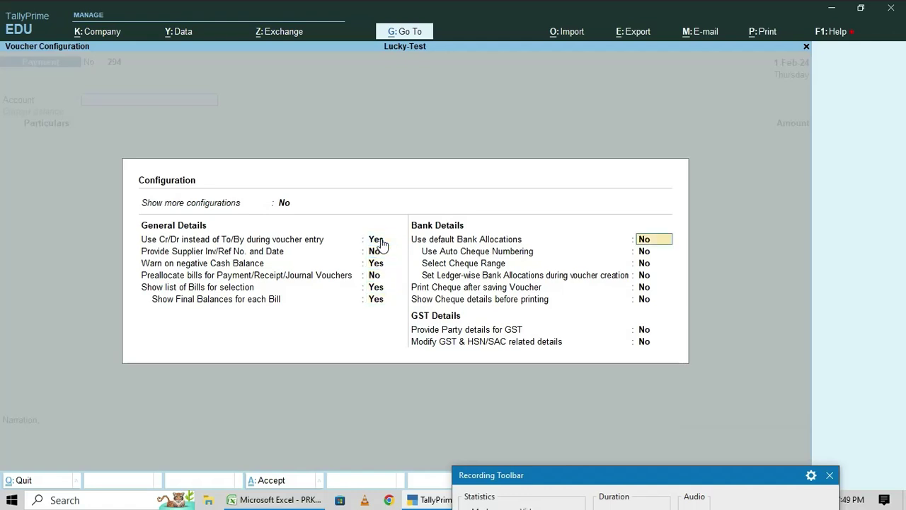
key("Return")
key("Return")
key("Return")
key("Return")
key("Return")
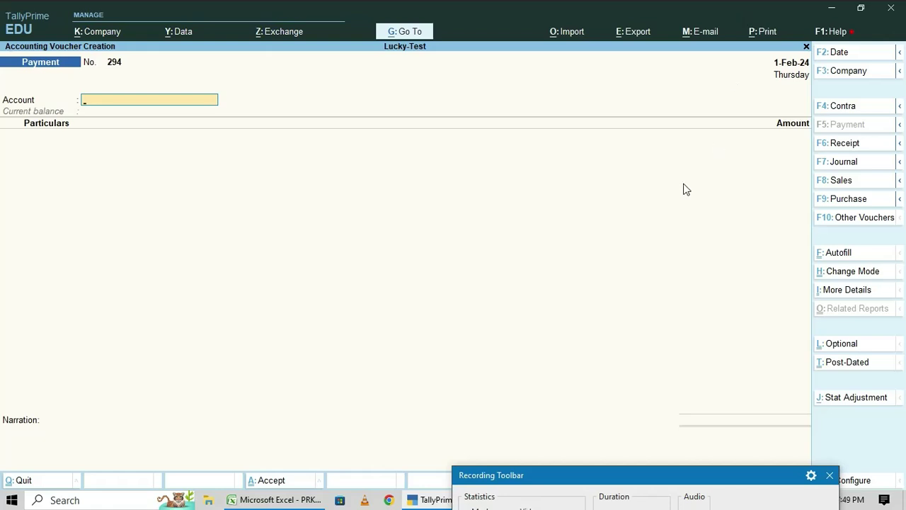
Step: Switch the Payment voucher to Double Entry mode and bring the Excel EMI table back
left_click(843, 273)
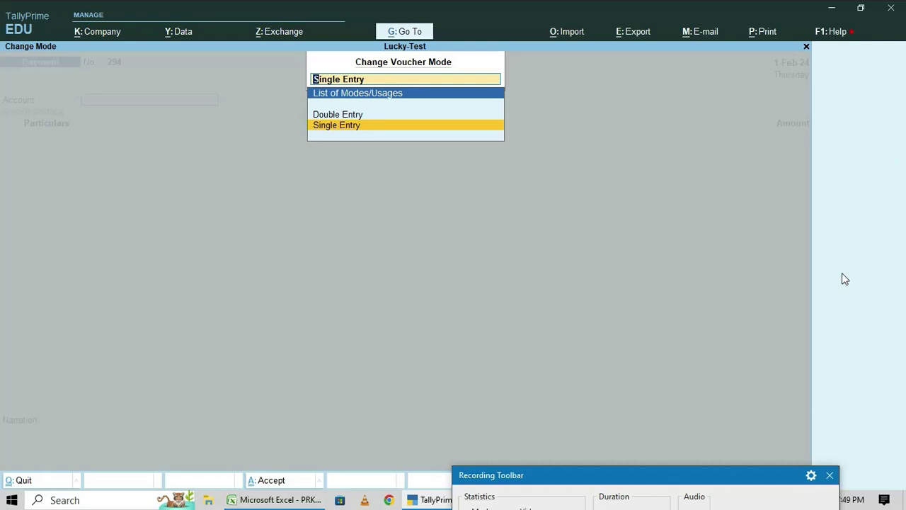
key("Up")
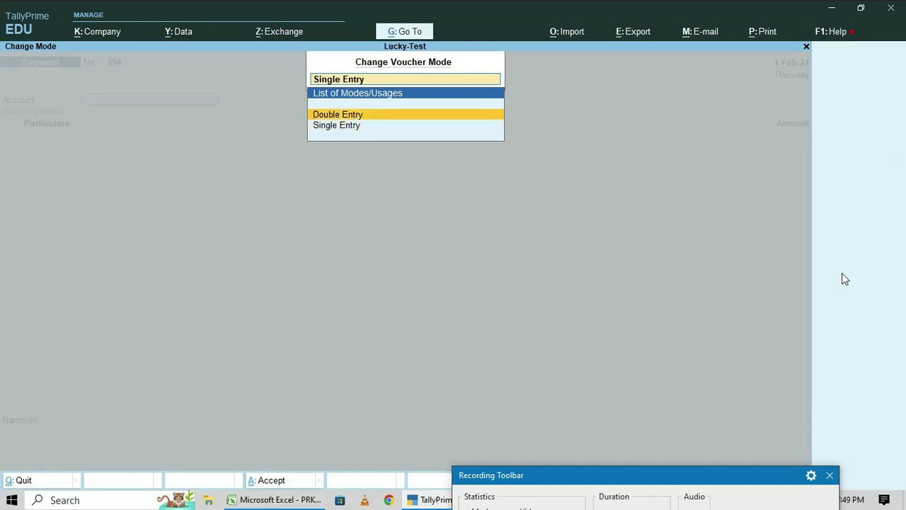
key("Return")
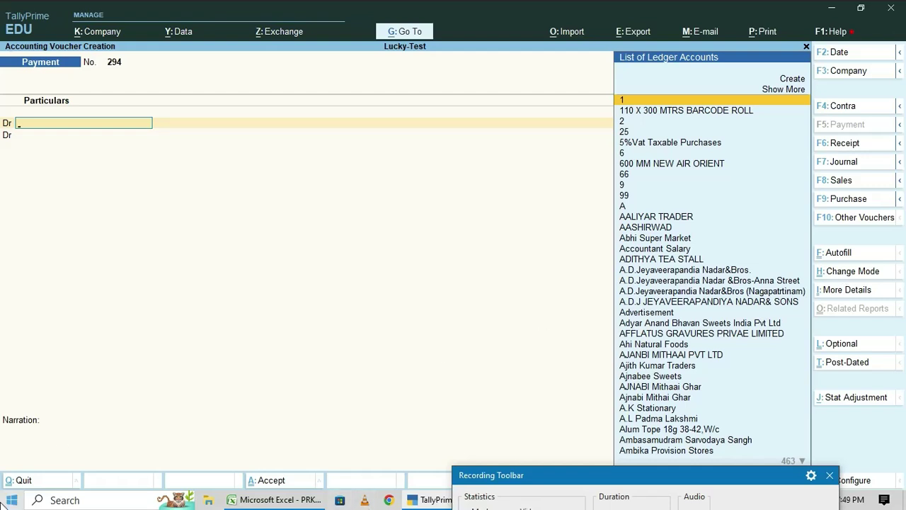
left_click(276, 500)
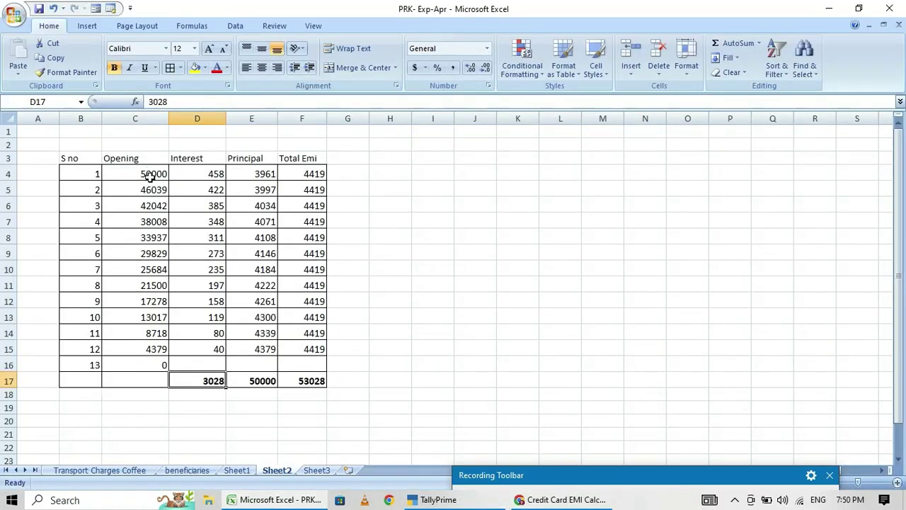
Step: Read the first EMI's principal of 3961 in cell E4, then return to TallyPrime
left_click(259, 173)
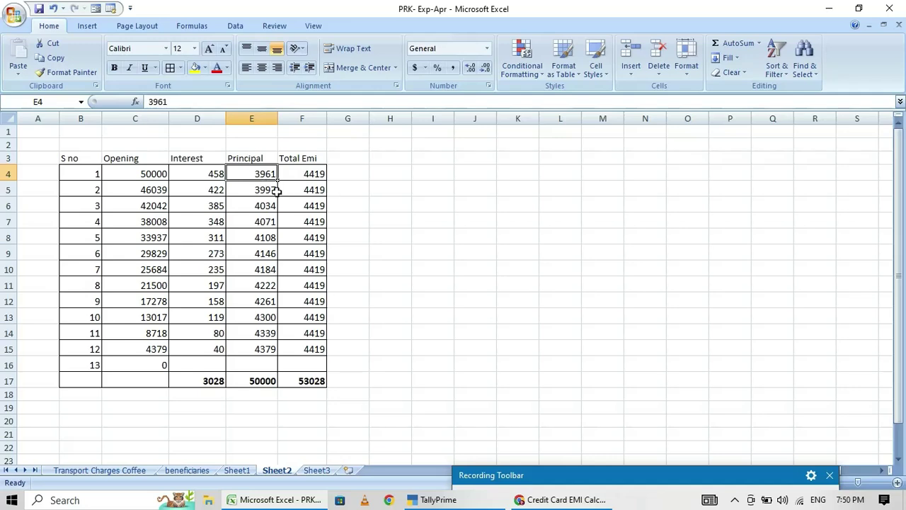
key("alt+Tab")
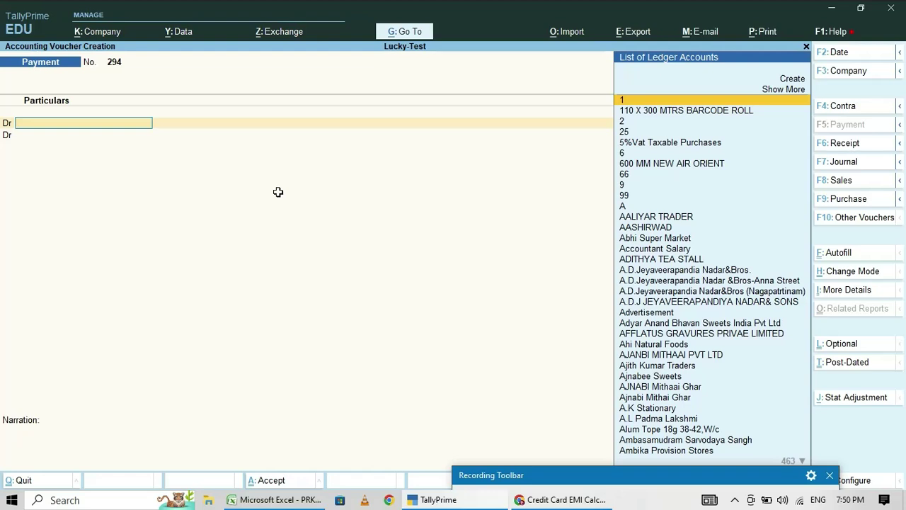
Step: Start a new ledger named Axis Bank Personal Loan A/c from the voucher's debit line
type("axa")
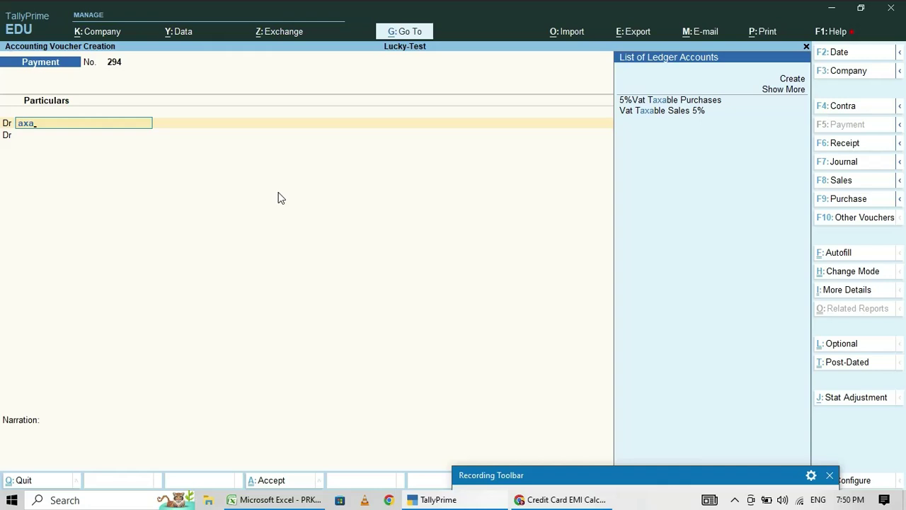
type("b")
mouse_move(676, 482)
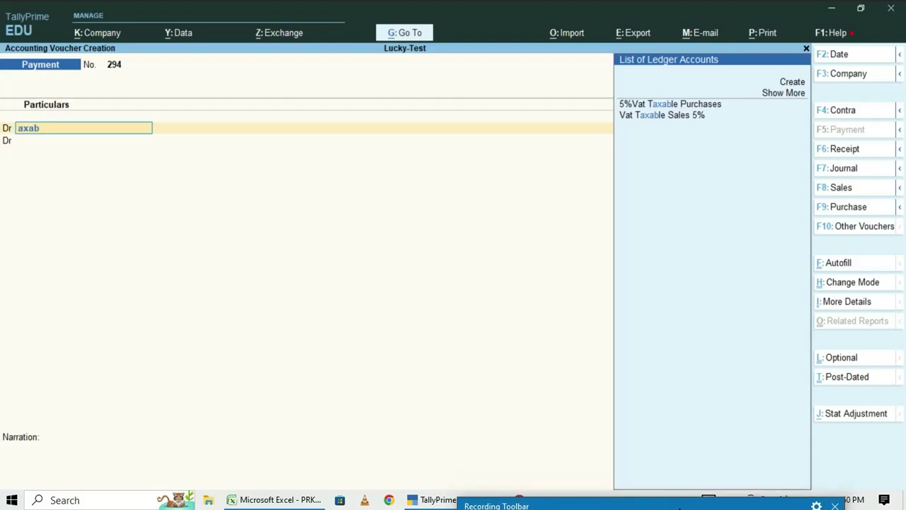
key("alt+c")
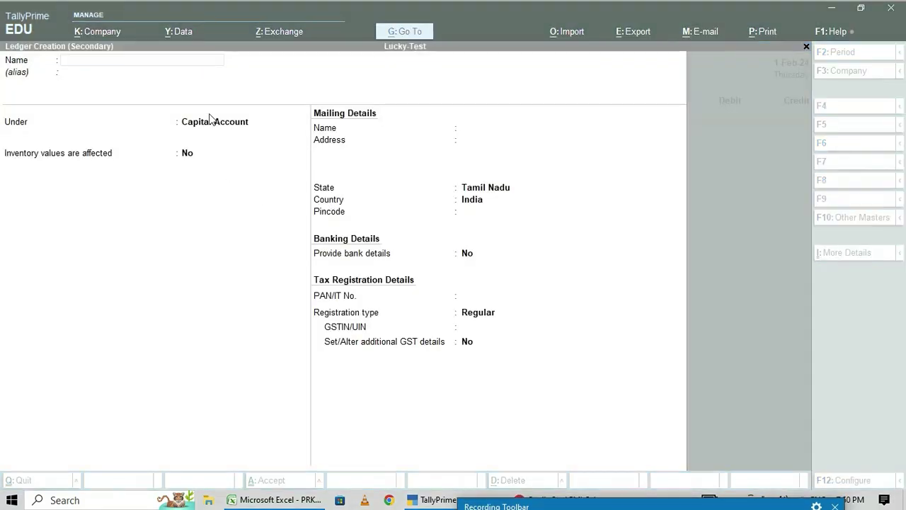
left_click(90, 65)
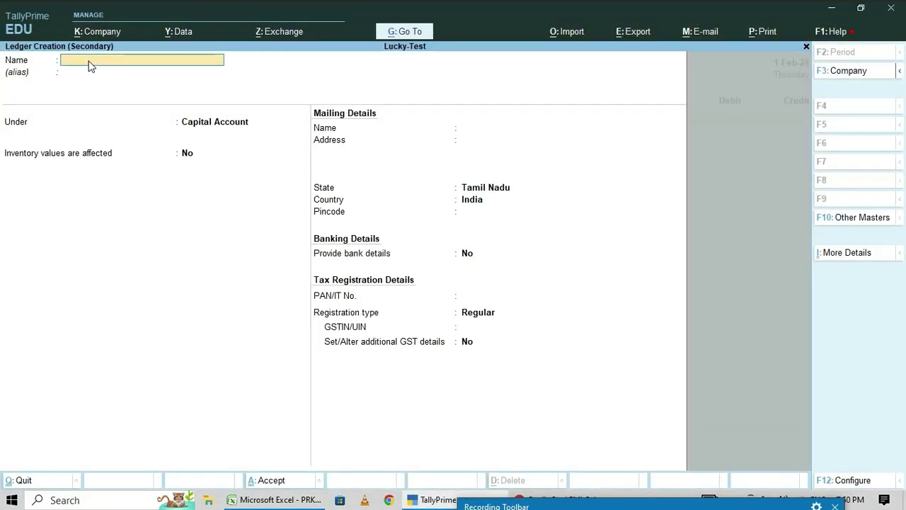
type("Axis Bank Personal Loan a")
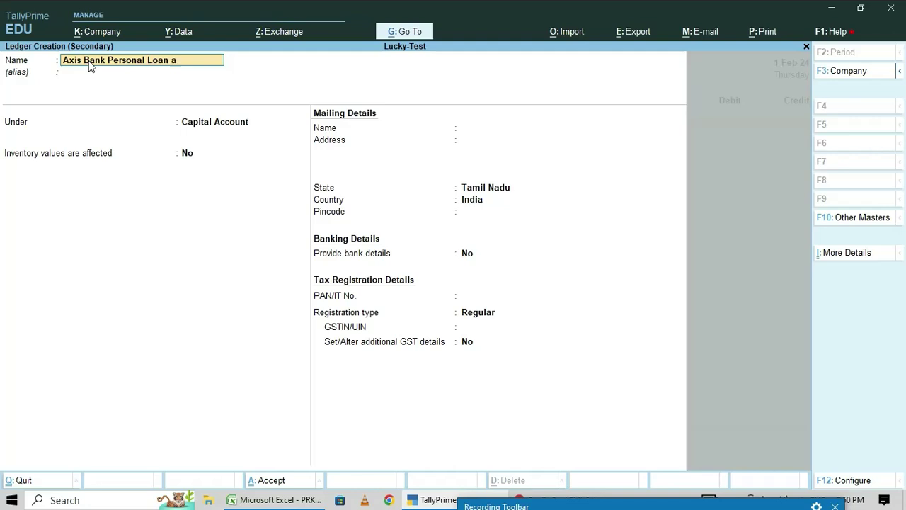
type("/c")
key("Return")
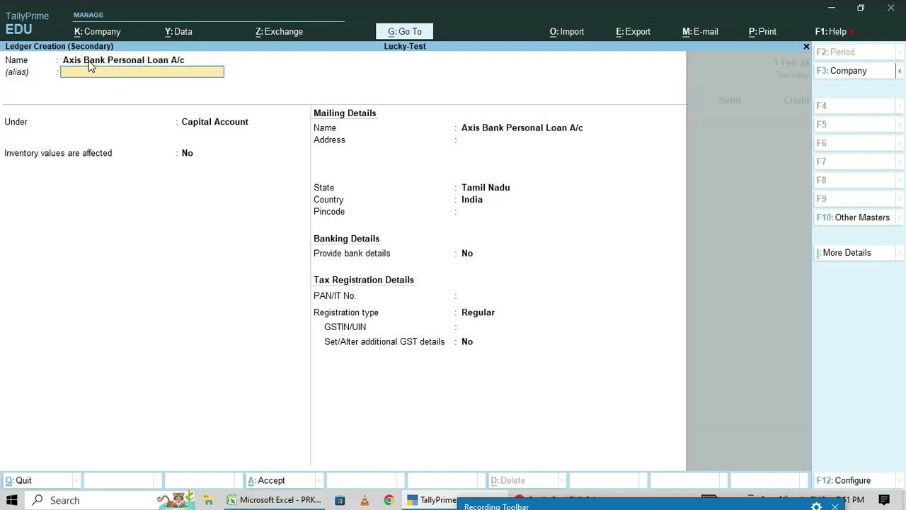
Step: Place the ledger under Secured Loans with GST Not Applicable and save it
key("Return")
type("Se")
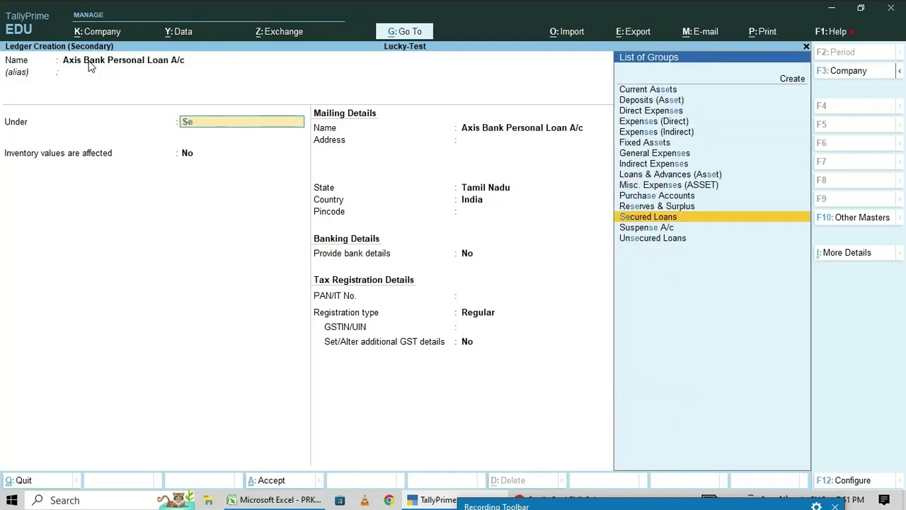
type("cure")
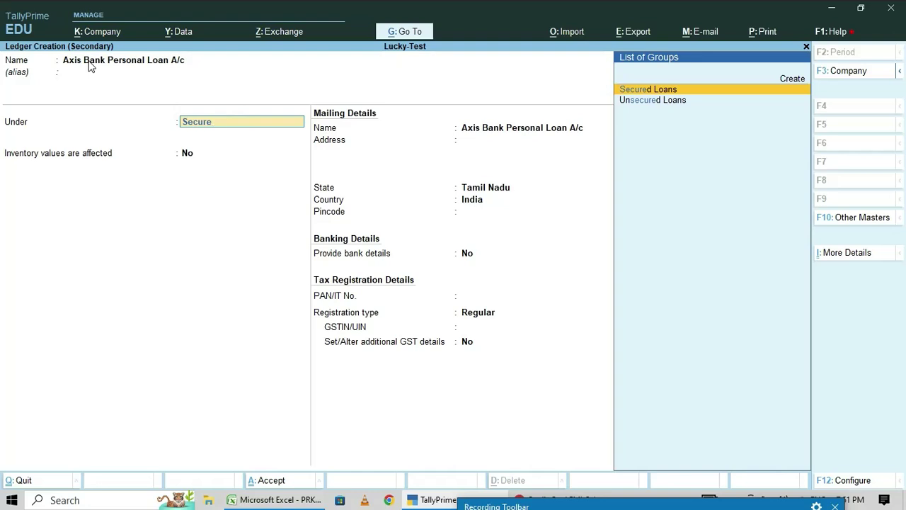
key("Return")
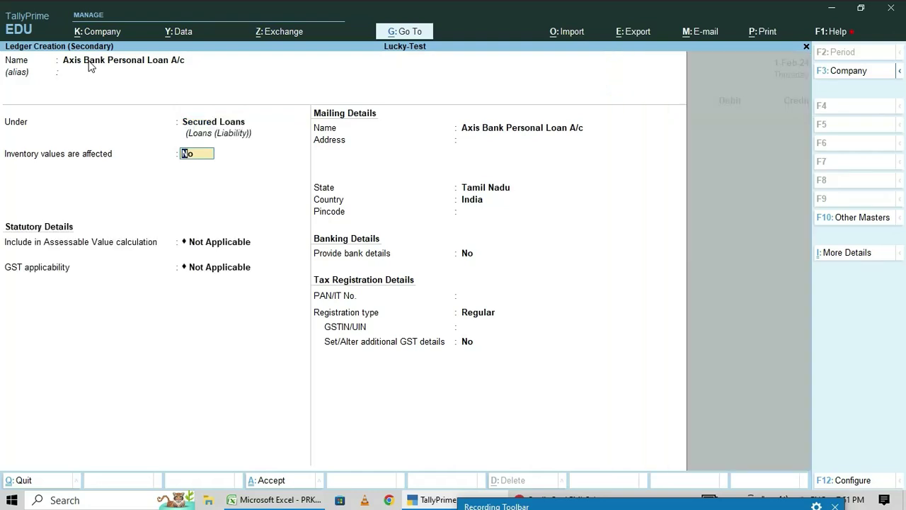
key("Return")
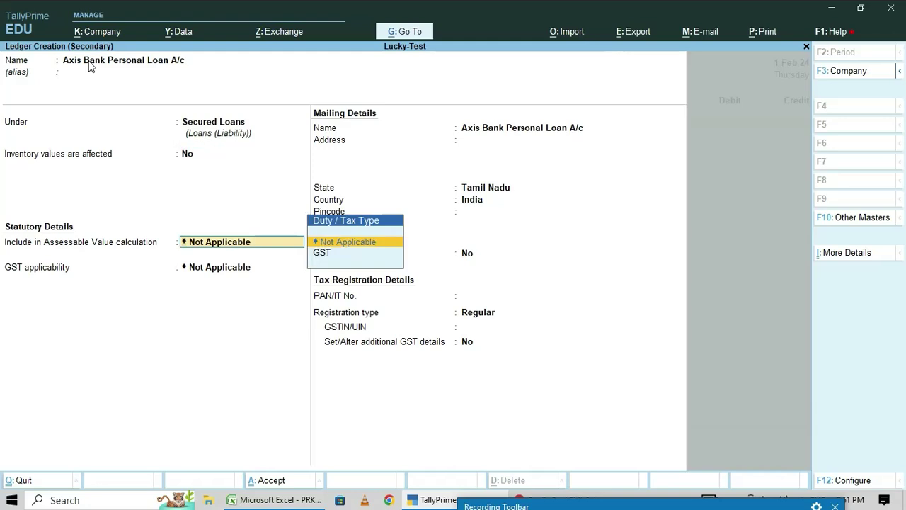
key("Return")
key("Return")
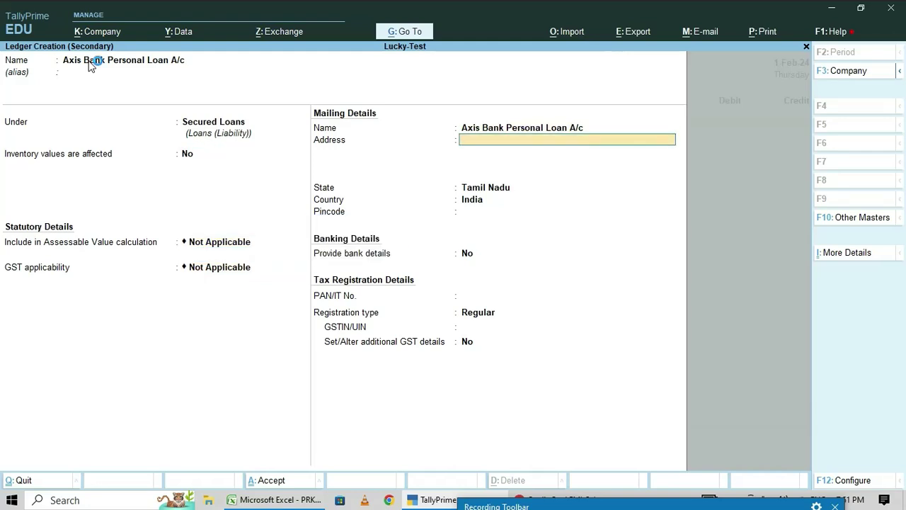
key("Return")
key("Return")
key("Return")
key("Return")
key("Return")
key("Return")
key("Return")
key("Return")
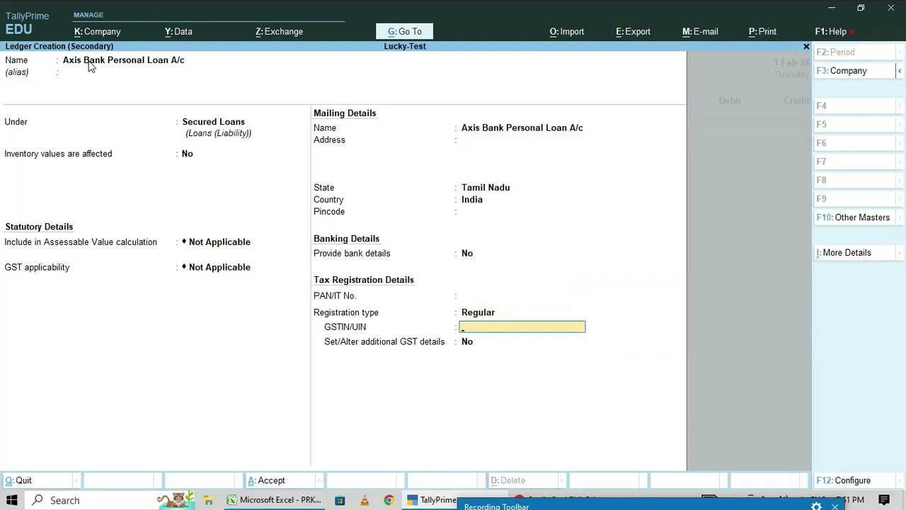
key("Return")
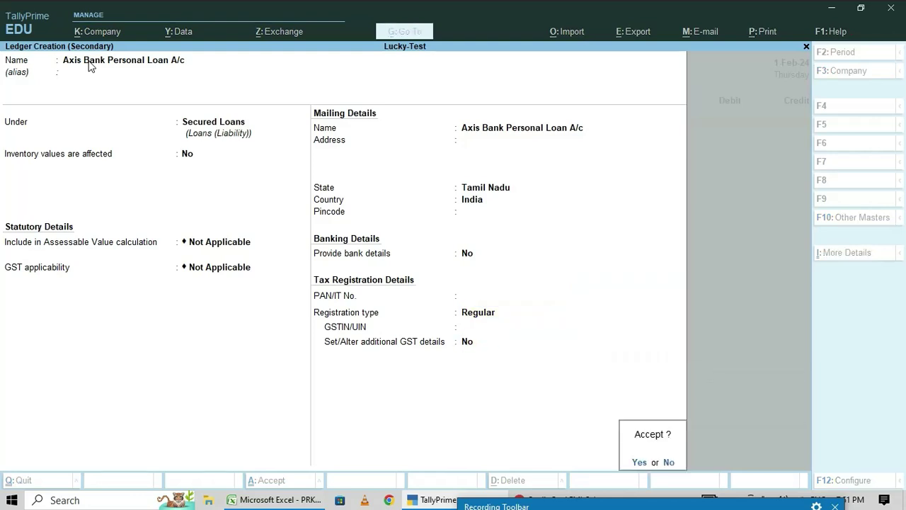
left_click(88, 60)
key("Return")
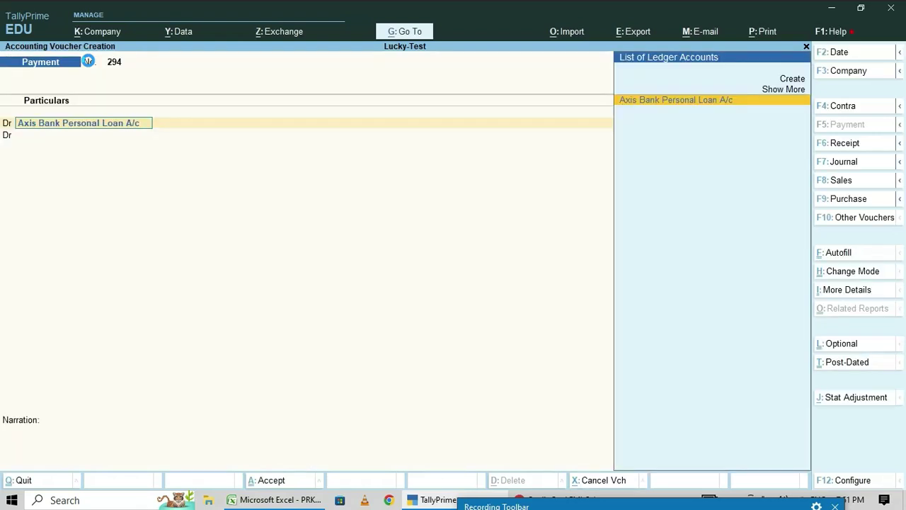
Step: Debit 3,961 to Axis Bank Personal Loan A/c and enter 'Interes' on the next debit line
key("Return")
type("y")
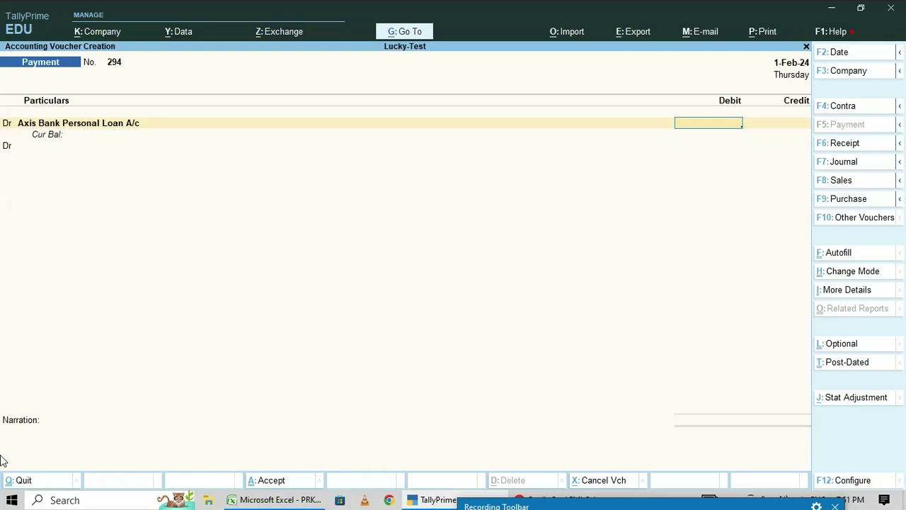
key("alt+Tab")
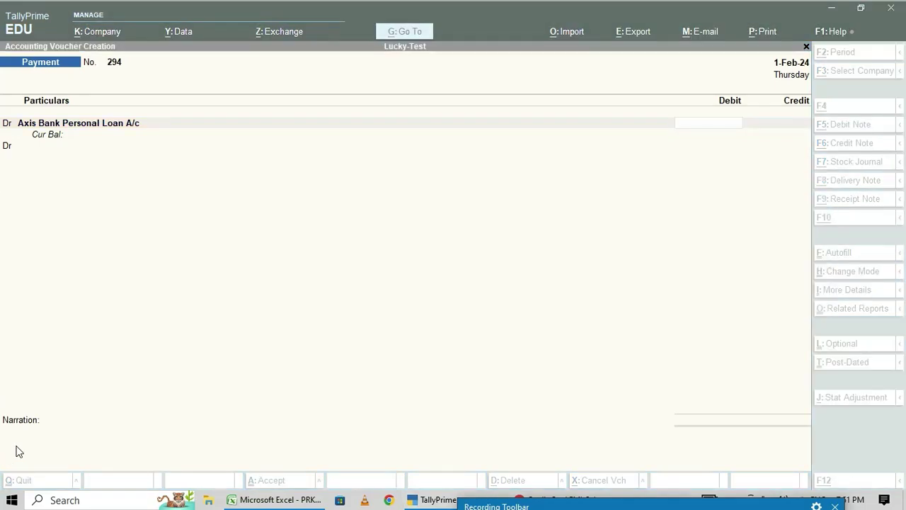
key("alt+Tab")
key("Tab")
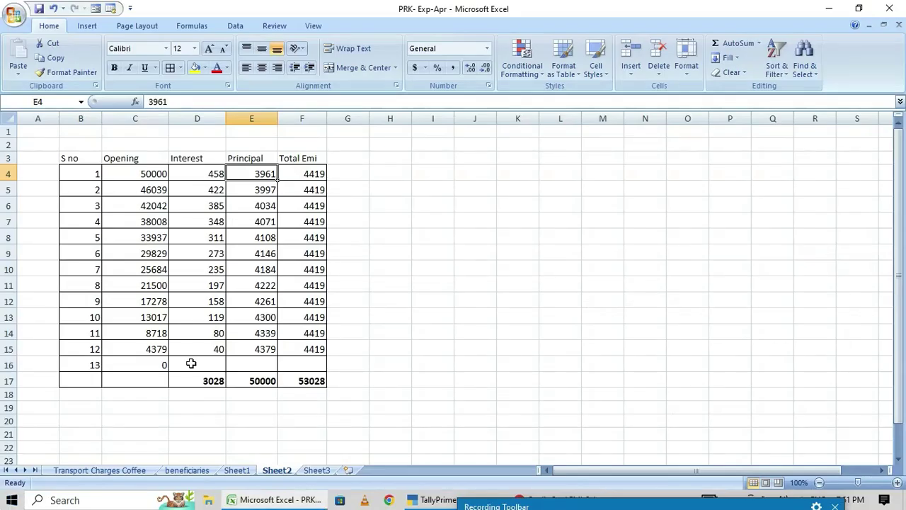
key("alt+Tab")
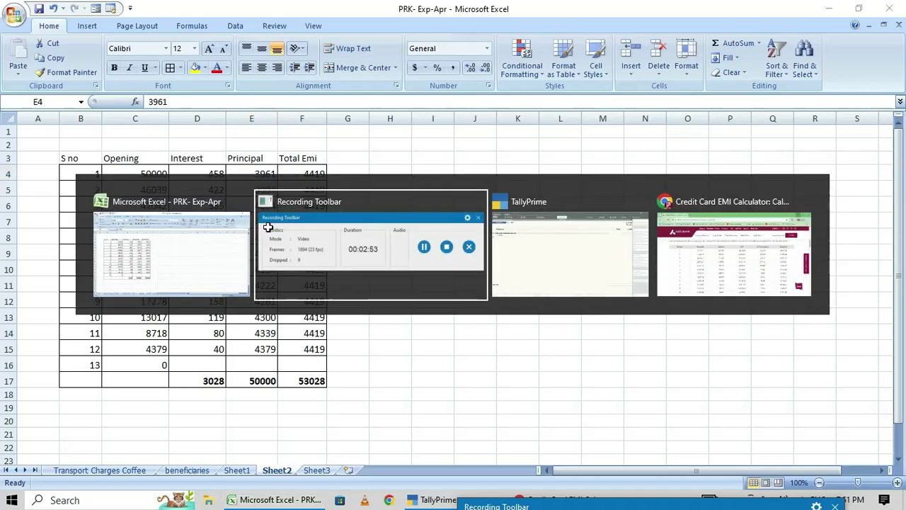
key("Tab")
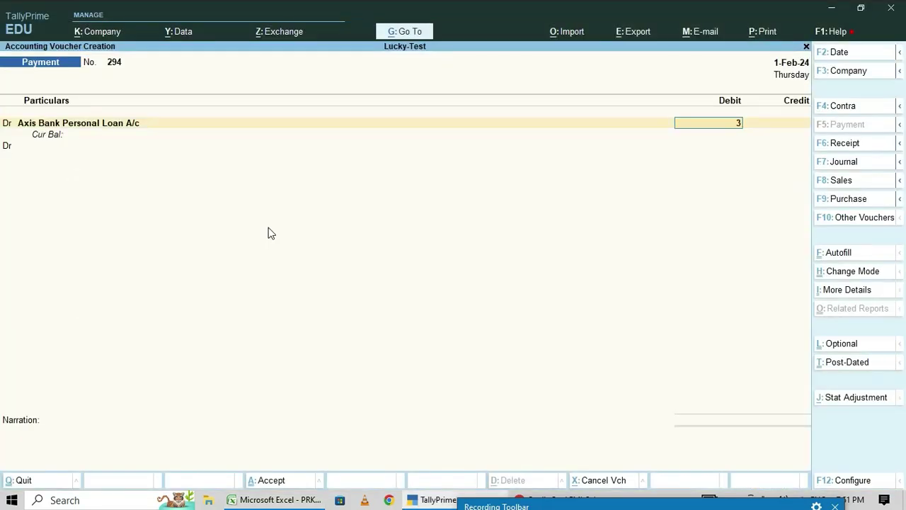
type("961")
key("Return")
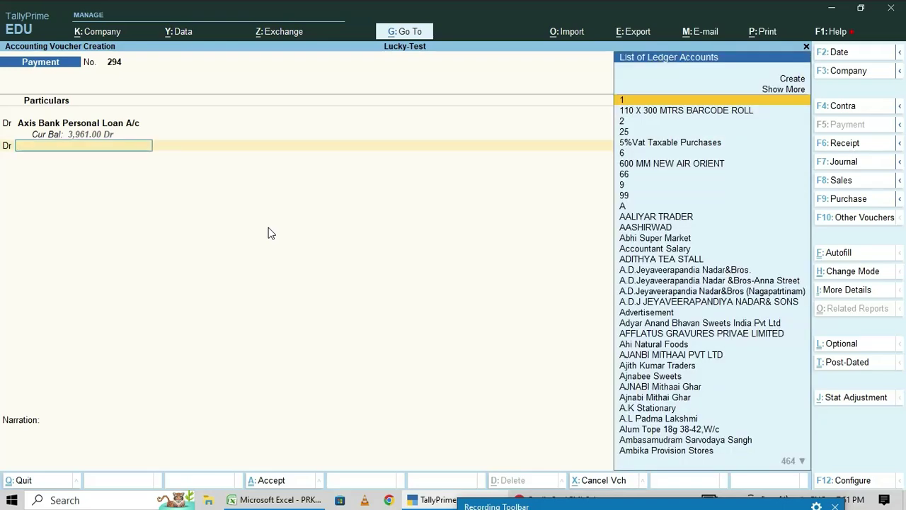
type("Interes")
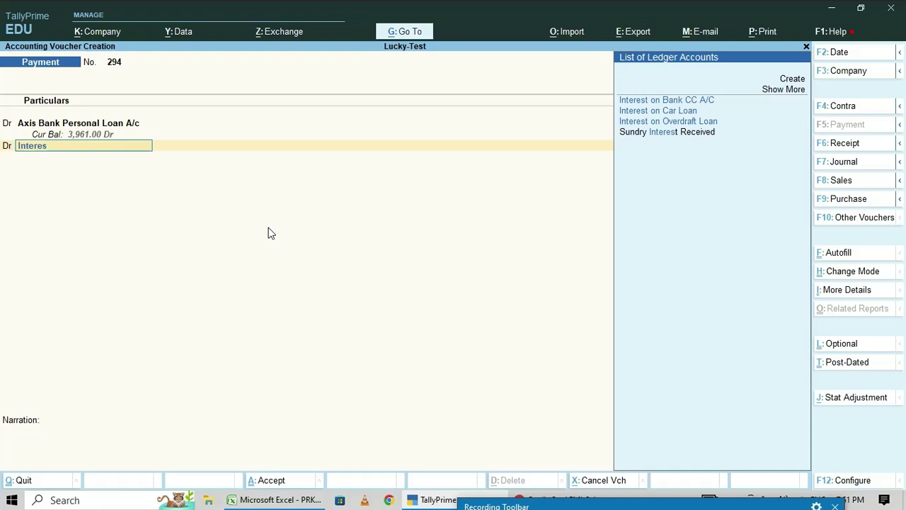
Step: Fill in ledger 'Interst on Personal Loan' under Indirect Expenses, Type of Ledger and GST Not Applicable
key("alt+c")
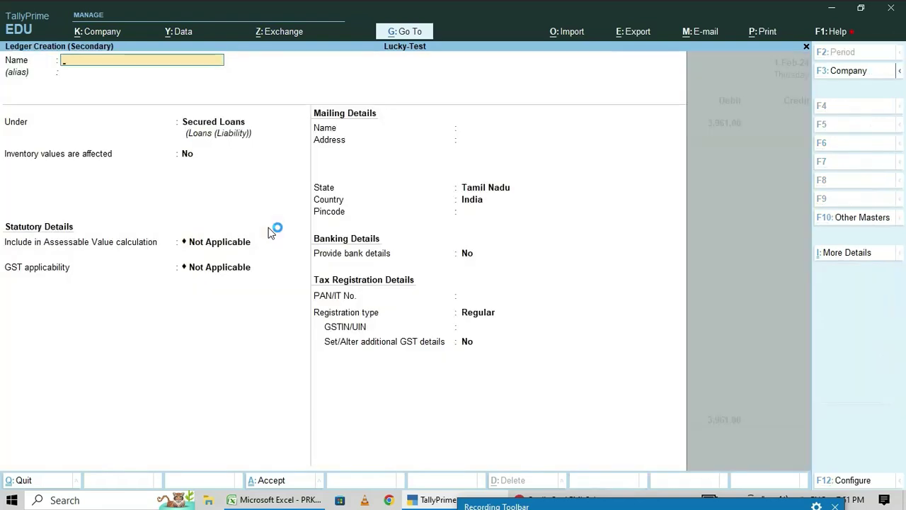
type("Interst on Personal Loan")
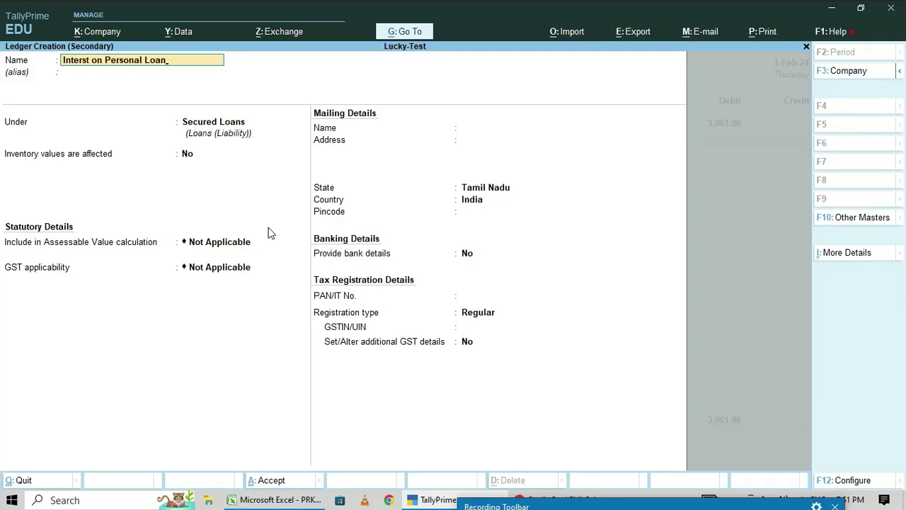
key("Return")
key("Return")
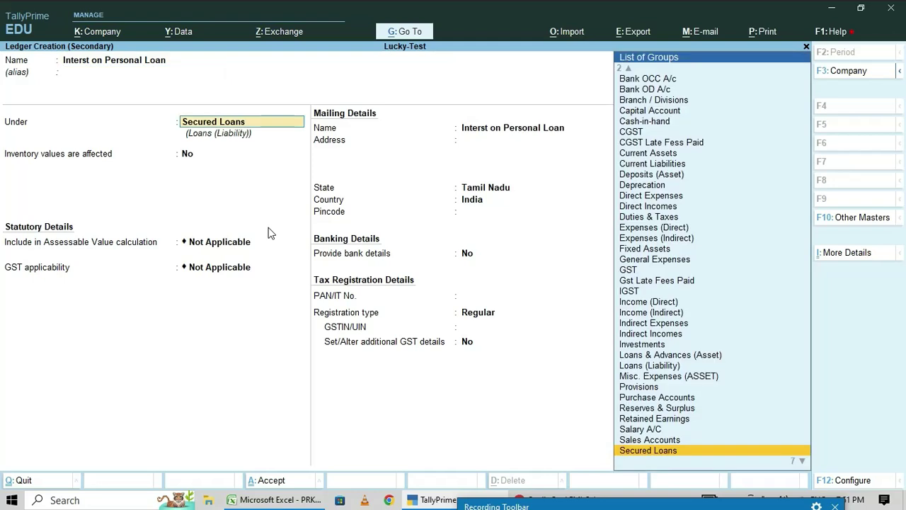
type("Ind")
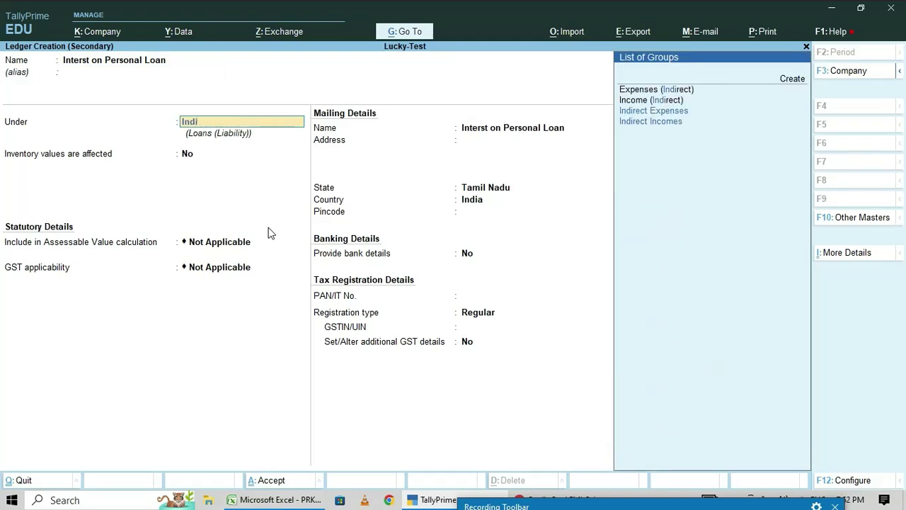
type("i")
key("Up")
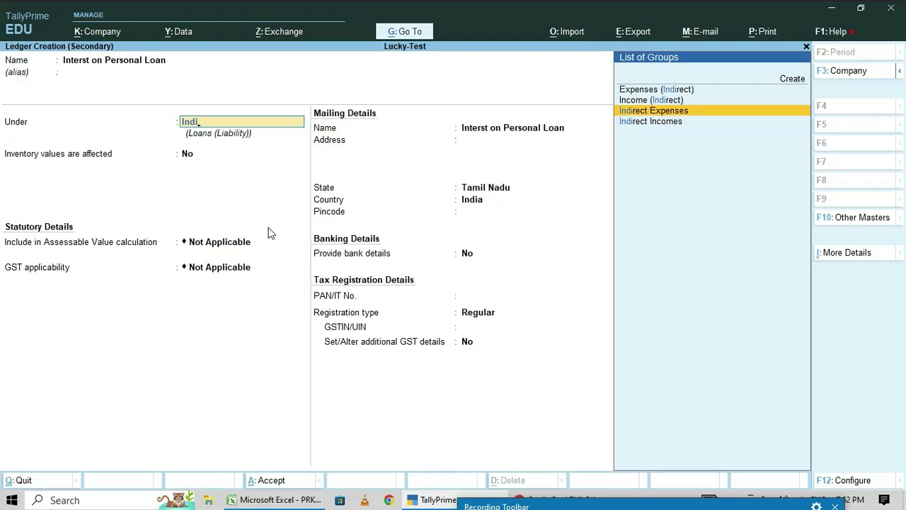
key("Return")
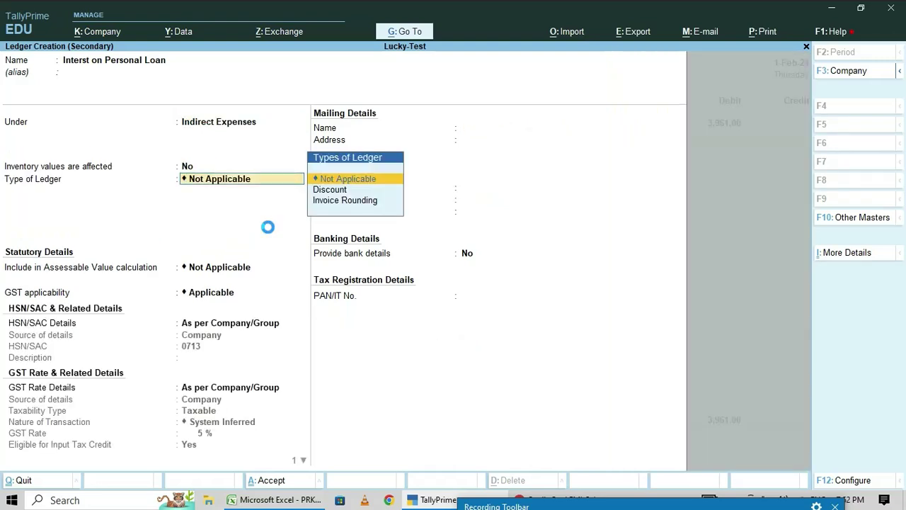
key("Return")
key("Return")
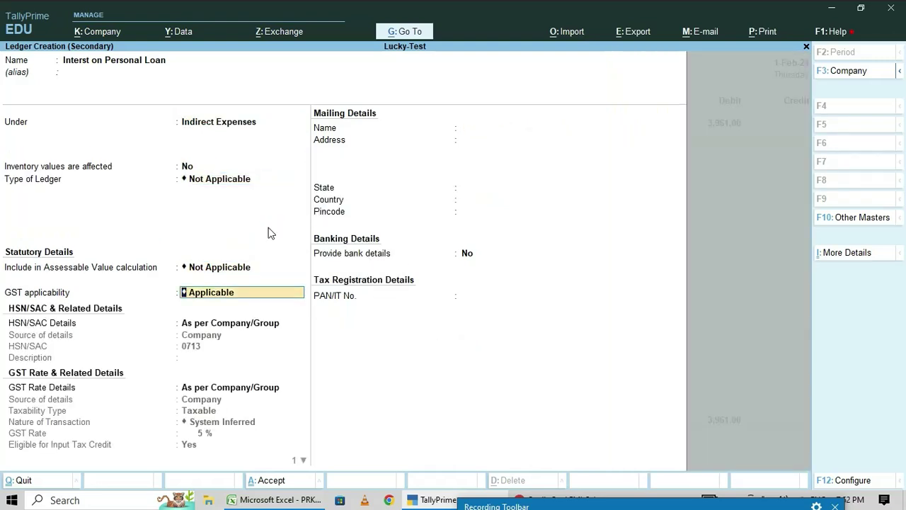
key("BackSpace")
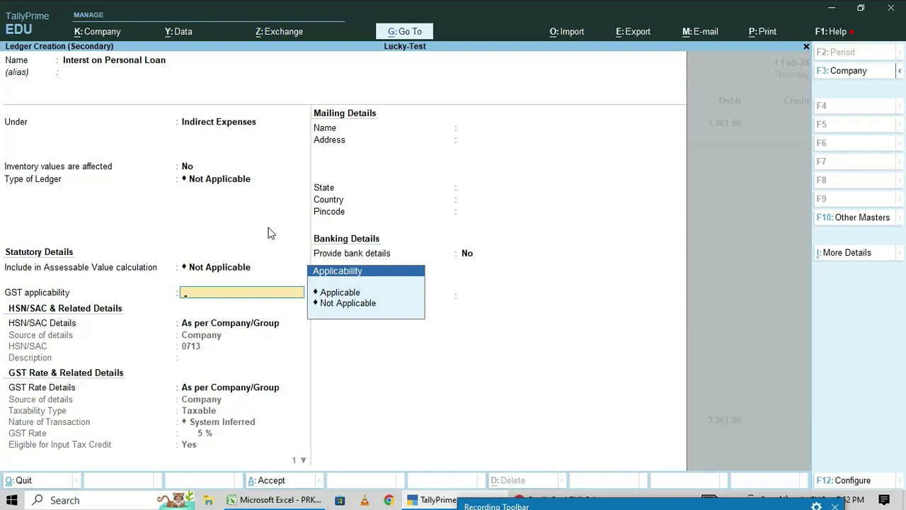
key("Down")
key("Down")
key("Return")
key("Return")
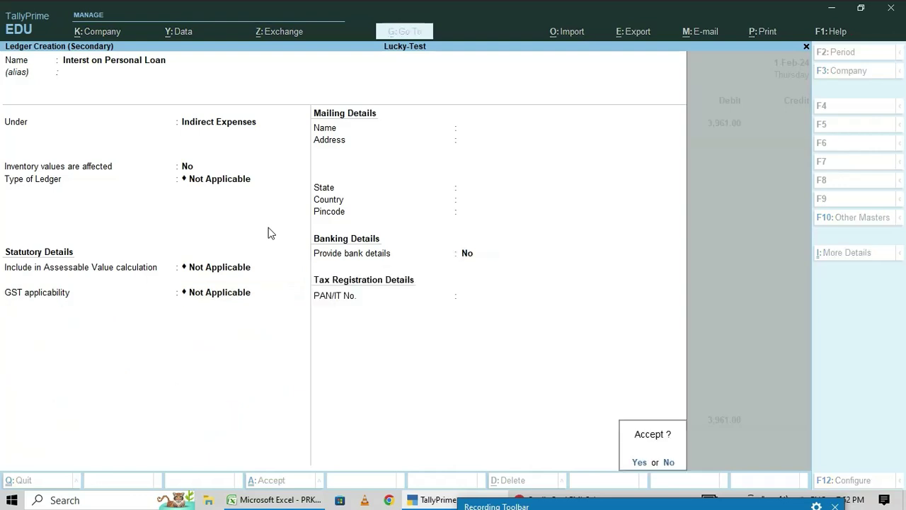
Step: Save the interest ledger and debit 458 interest to it after checking Excel
key("Return")
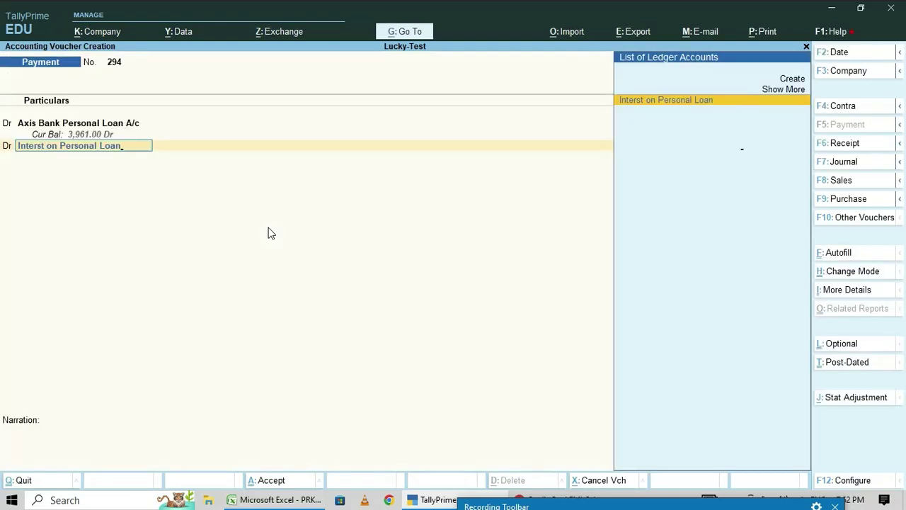
key("Return")
key("alt+Tab")
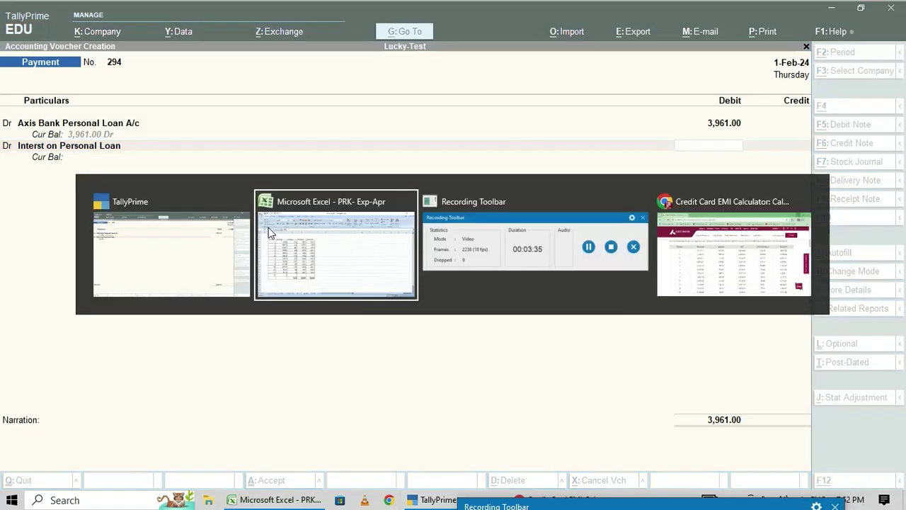
key("alt+Tab")
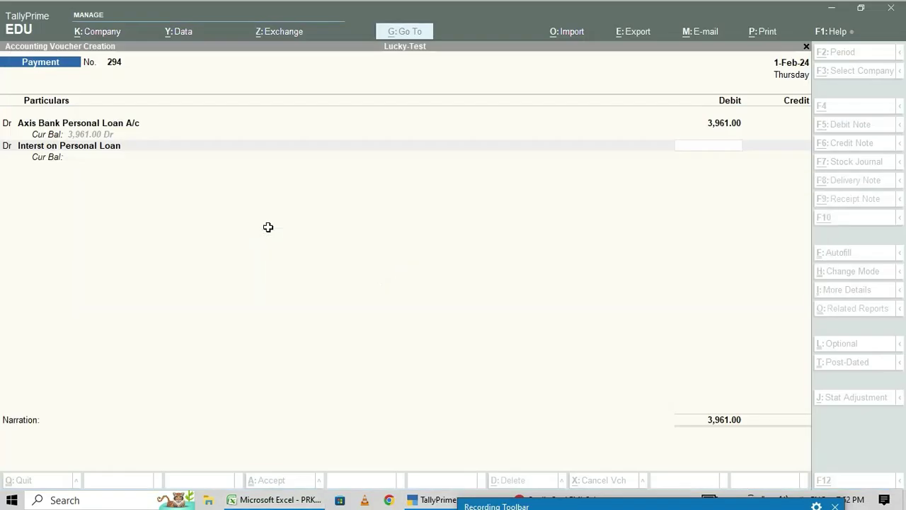
type("458")
key("Return")
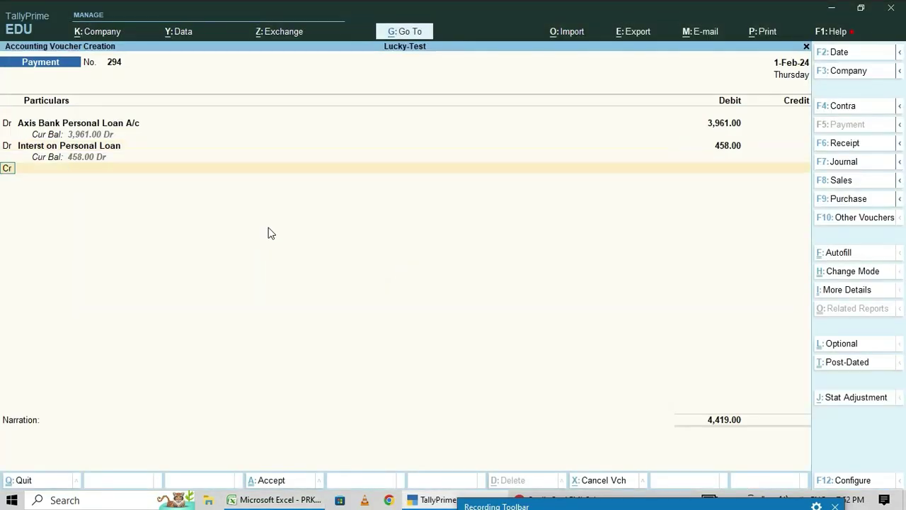
Step: Add a credit line on the voucher with 'Axis' typed as its ledger
key("c")
key("Return")
type("Axis")
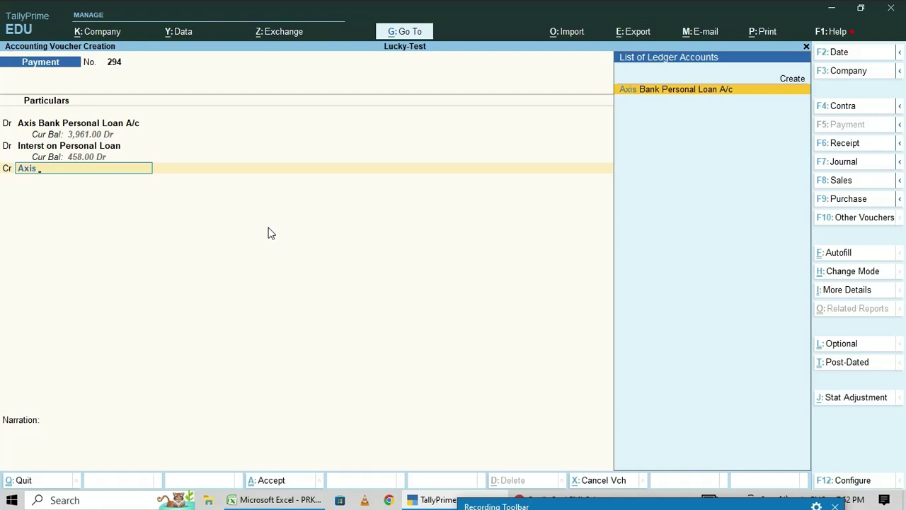
key("ctrl")
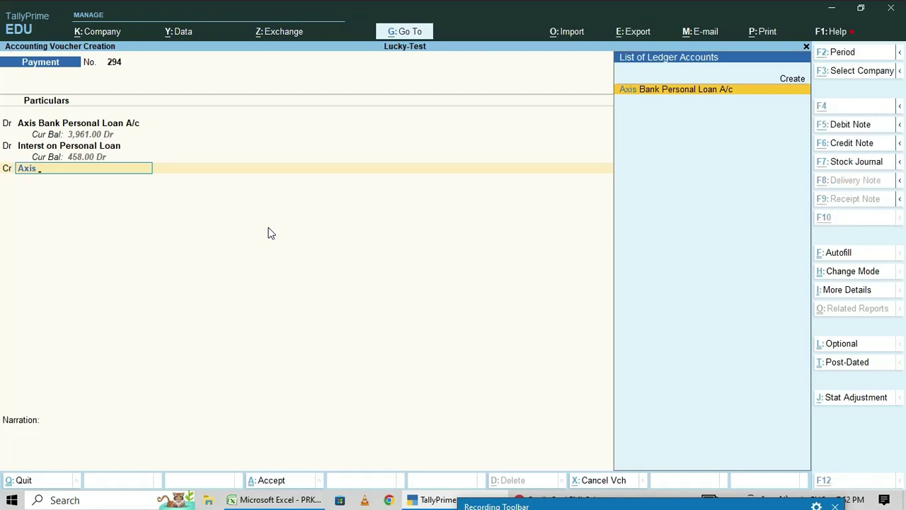
Step: Start a new ledger named Axis Bank A/c for the credit line
key("alt+c")
type("Axi S")
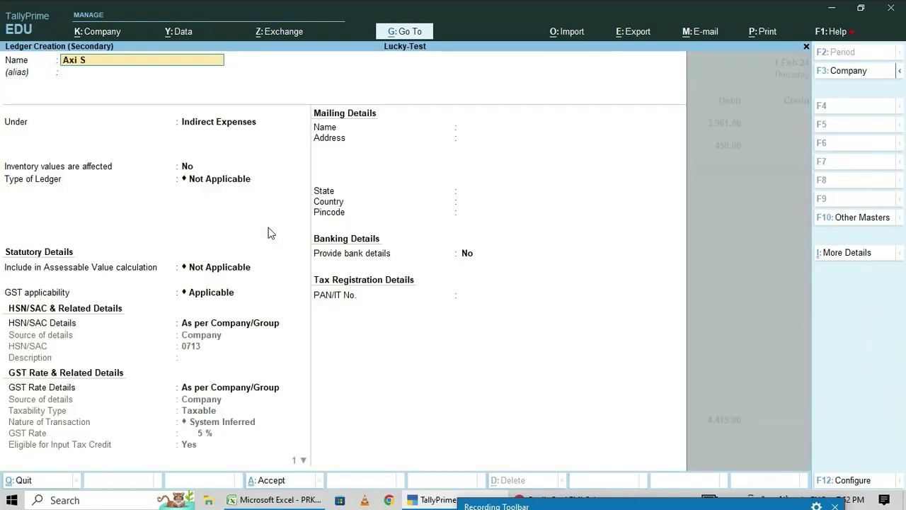
type("bank")
key("BackSpace")
key("BackSpace")
key("BackSpace")
key("BackSpace")
key("BackSpace")
key("BackSpace")
key("BackSpace")
type("a")
key("BackSpace")
type("s Bank A/c")
key("Return")
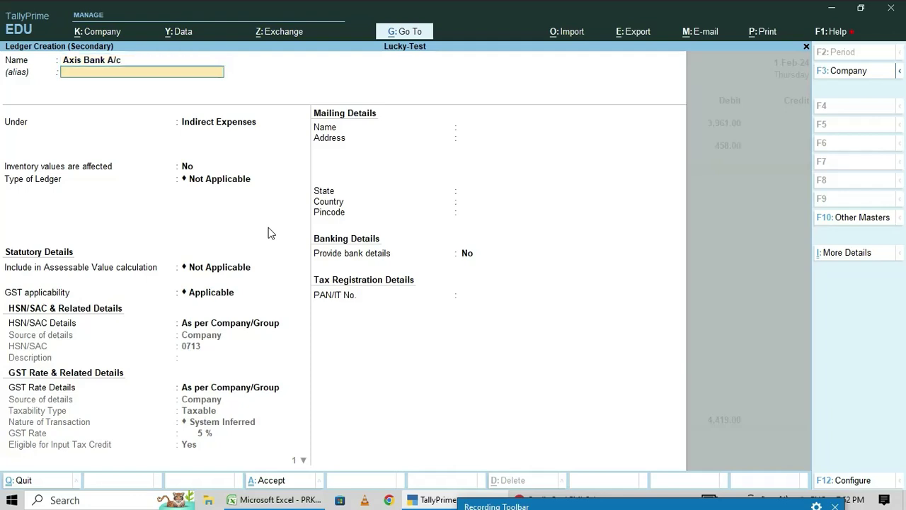
Step: Place Axis Bank A/c under Bank Accounts, keep Tamil Nadu, and save it
key("Return")
type("Bank")
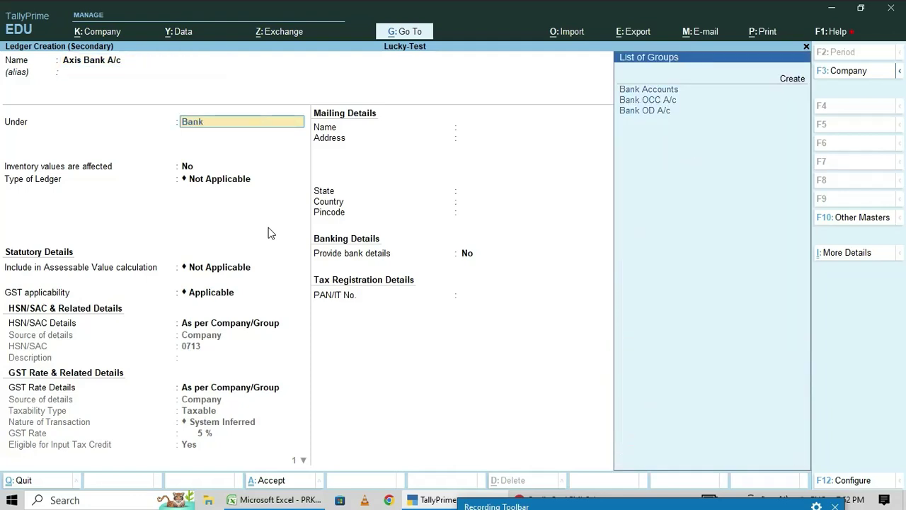
key("Return")
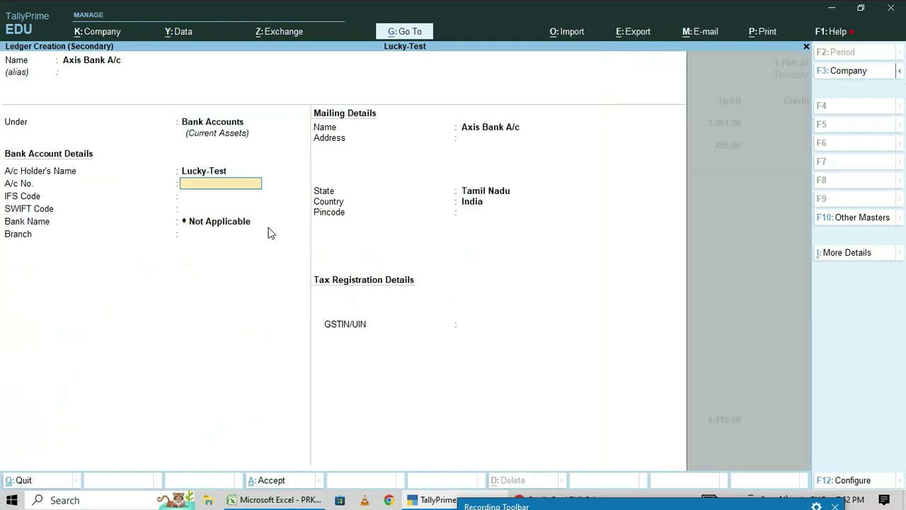
key("Return")
key("Return")
key("Return")
key("Return")
key("Return")
key("Return")
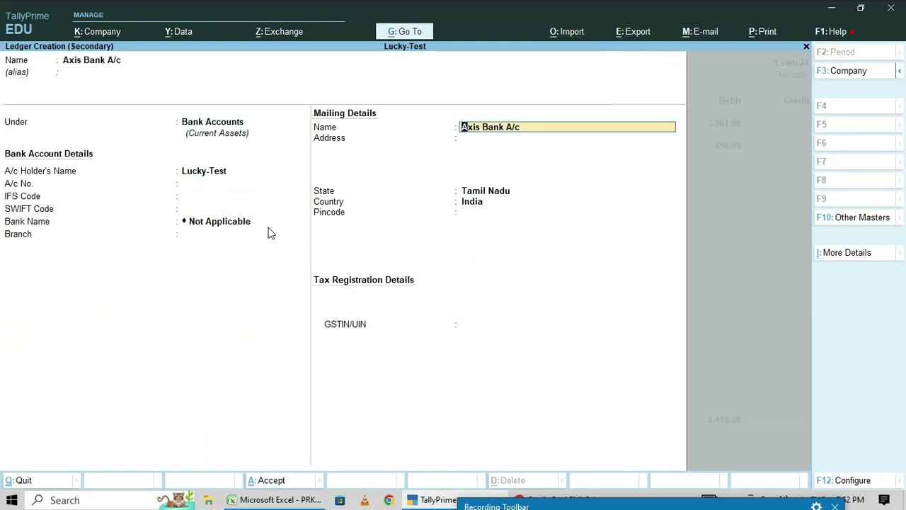
key("Return")
key("Return")
key("Return")
key("Return")
key("Return")
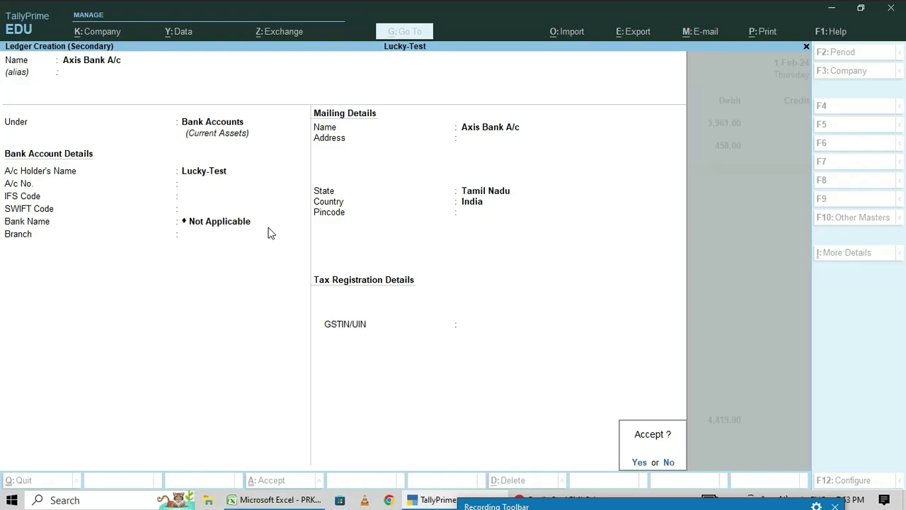
key("Return")
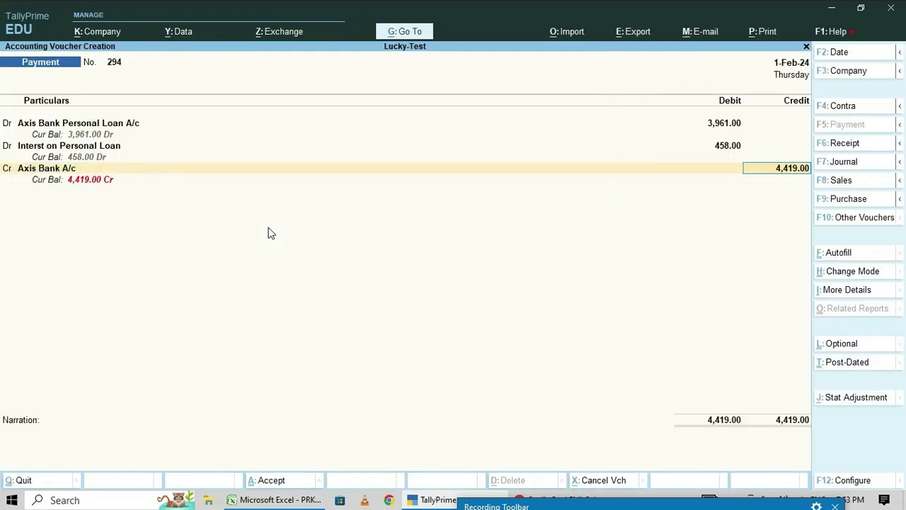
Step: Keep the Cheque allocation of 4,419.00 and save voucher 294 narrated 'Being paid personal emi - 1'
key("Return")
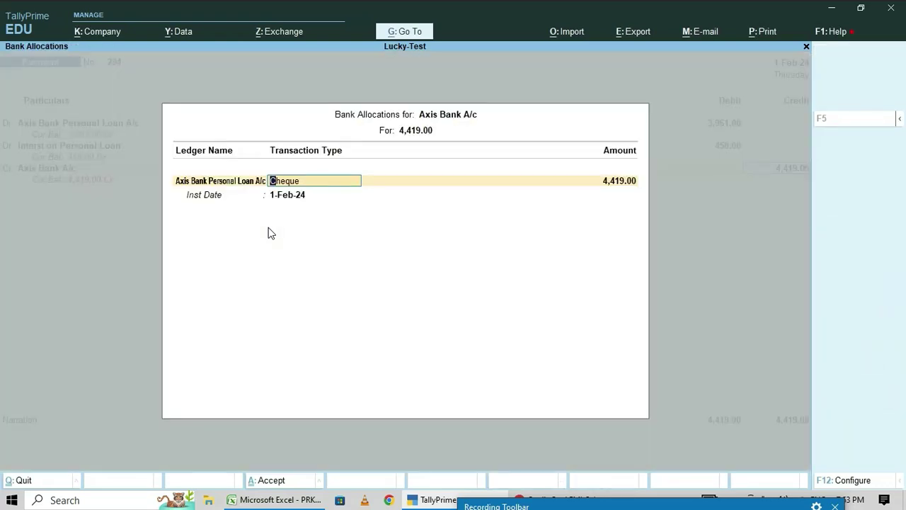
key("Return")
key("Return")
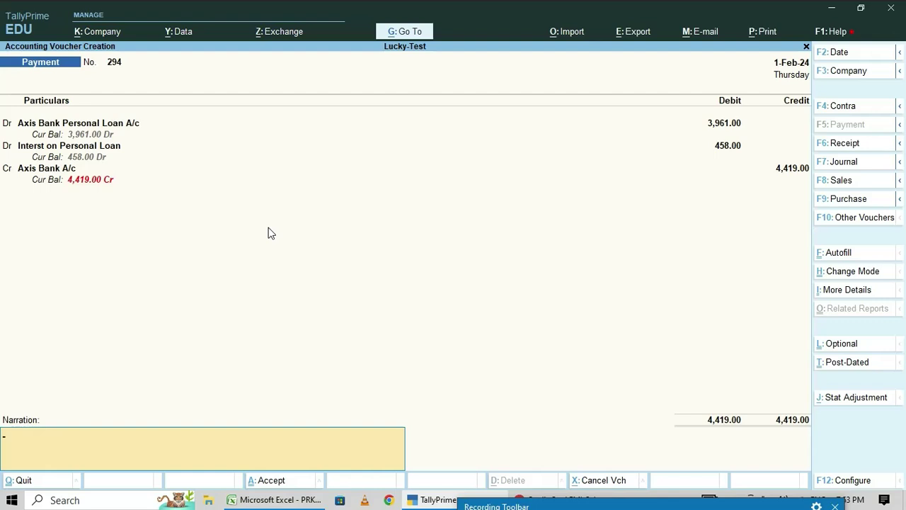
type("Being paid personal emi - 1")
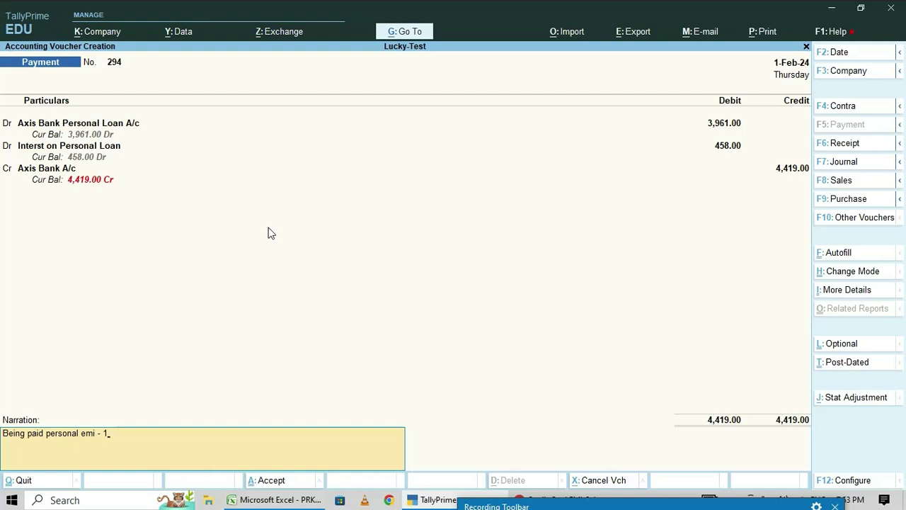
key("Return")
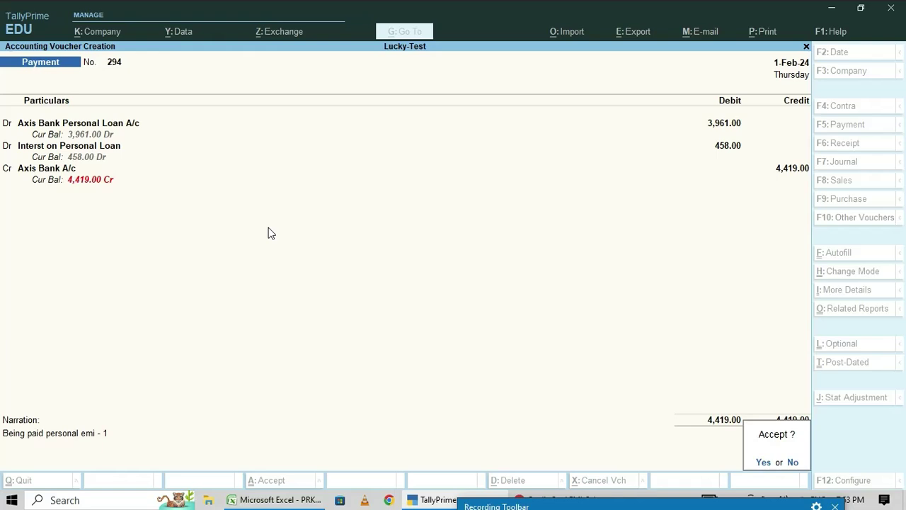
key("Return")
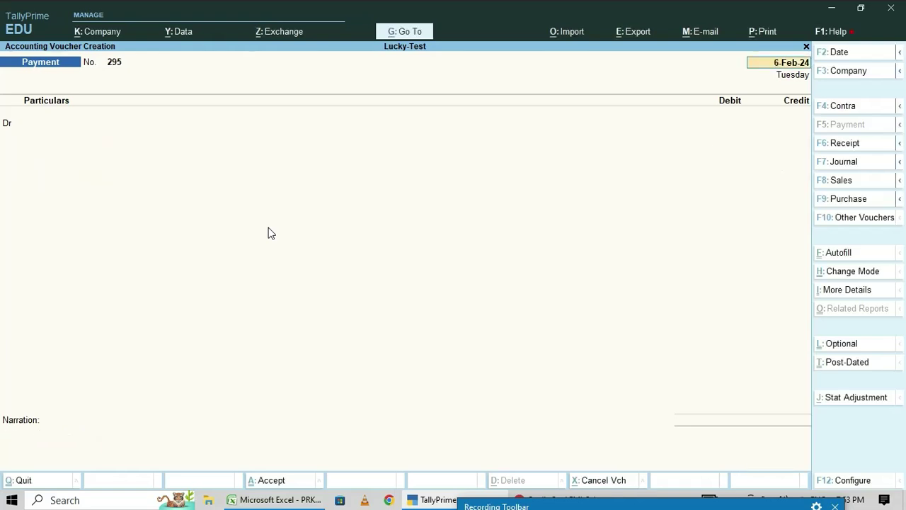
Step: Date voucher 295 as 1-Mar-24 and debit Axis Bank Personal Loan A/c with 3,997.00 principal
type("1-3")
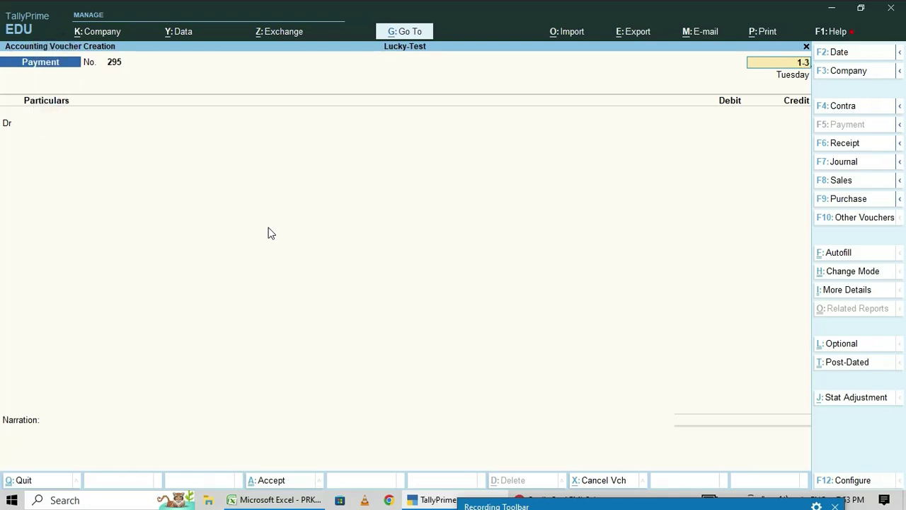
key("Return")
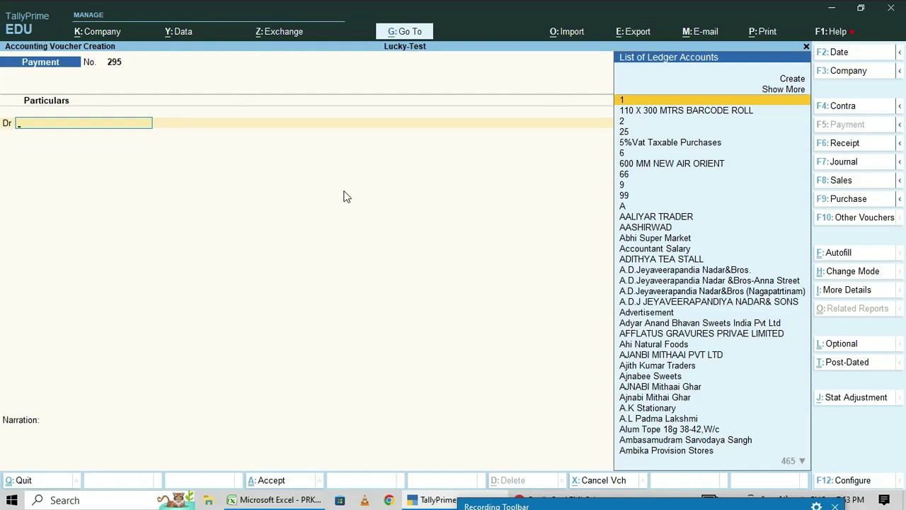
type("Axis")
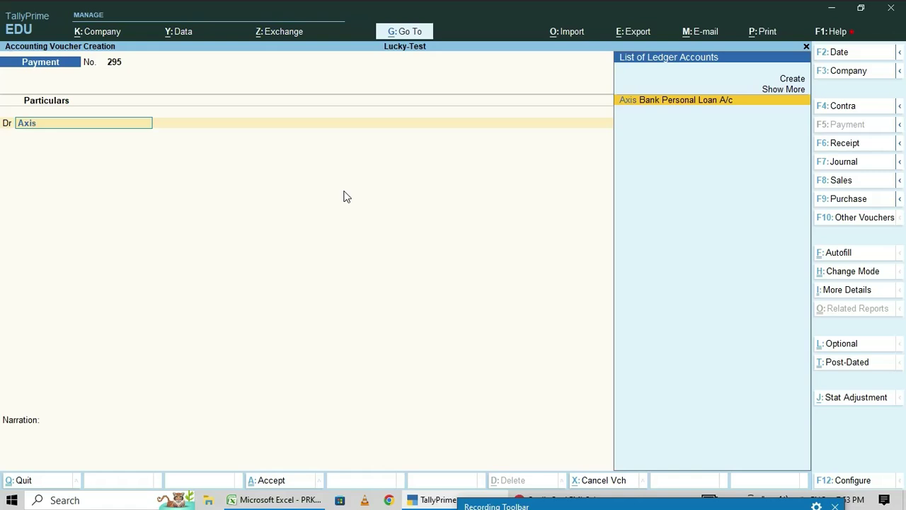
key("Return")
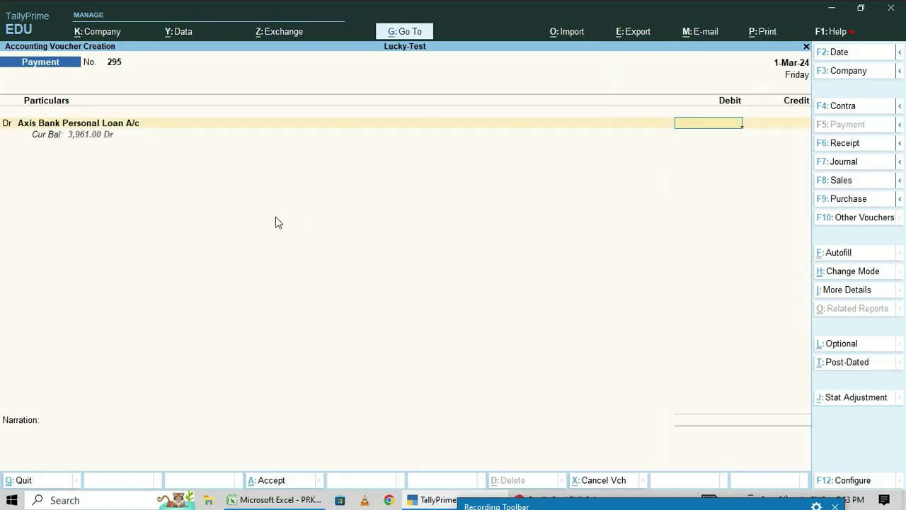
key("alt+Tab")
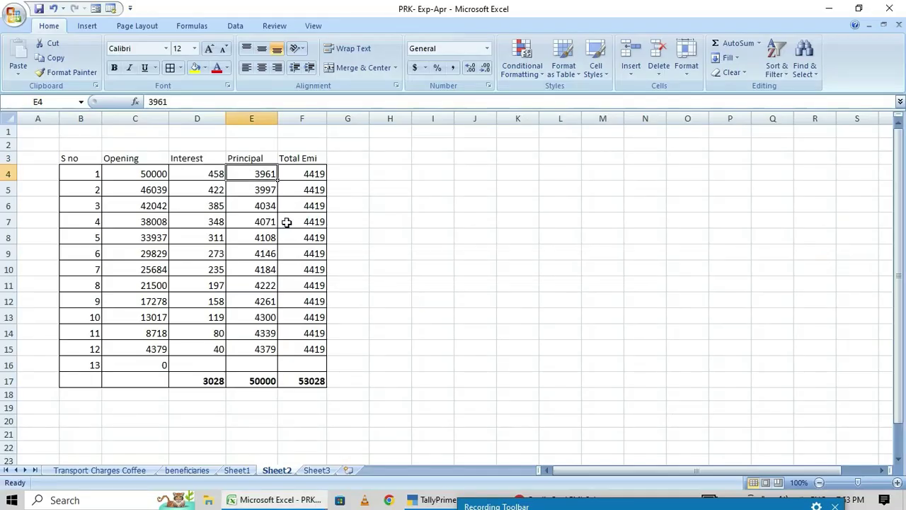
key("alt+Tab")
type("3997")
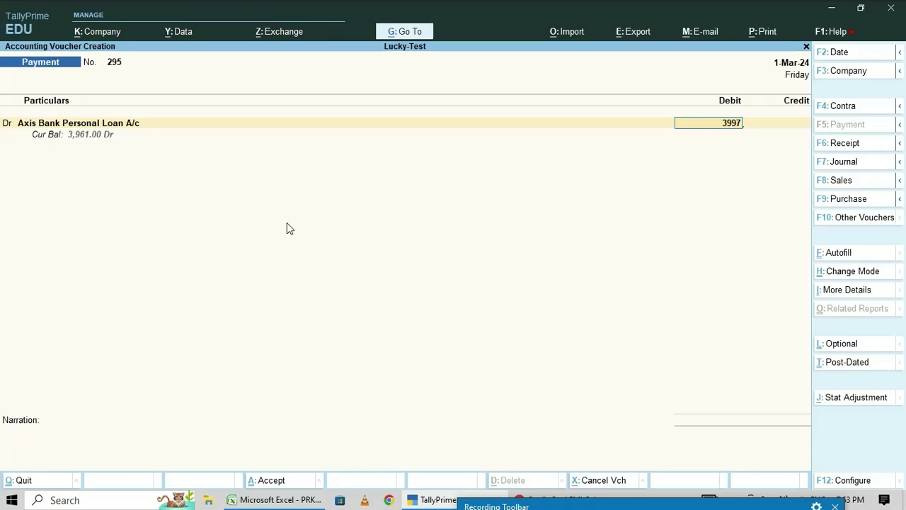
key("Return")
Step: Add a second debit line of 422.00 to Interest on Personal Loan
type("dr")
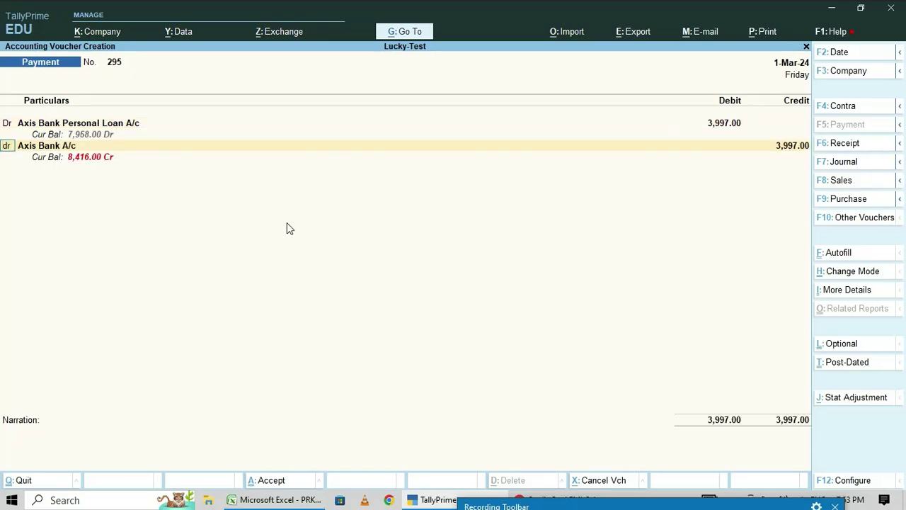
key("Return")
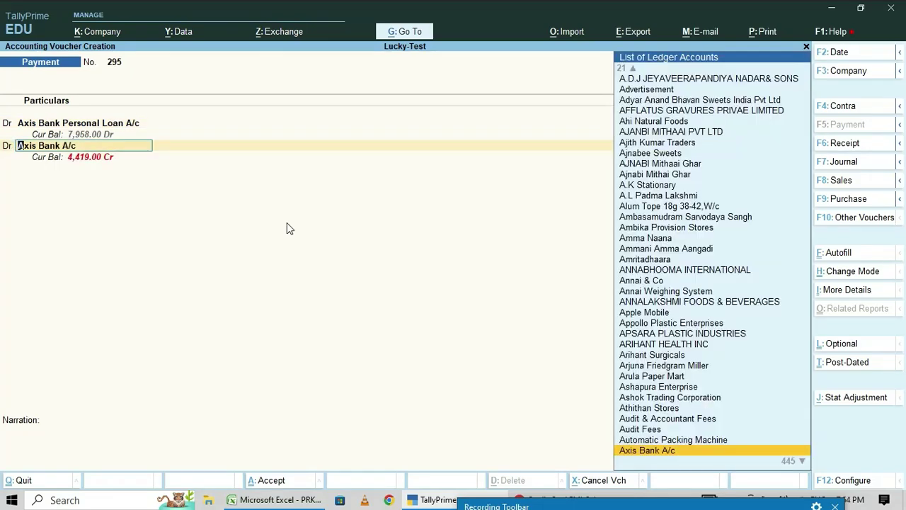
type("Inter")
key("Down")
key("Down")
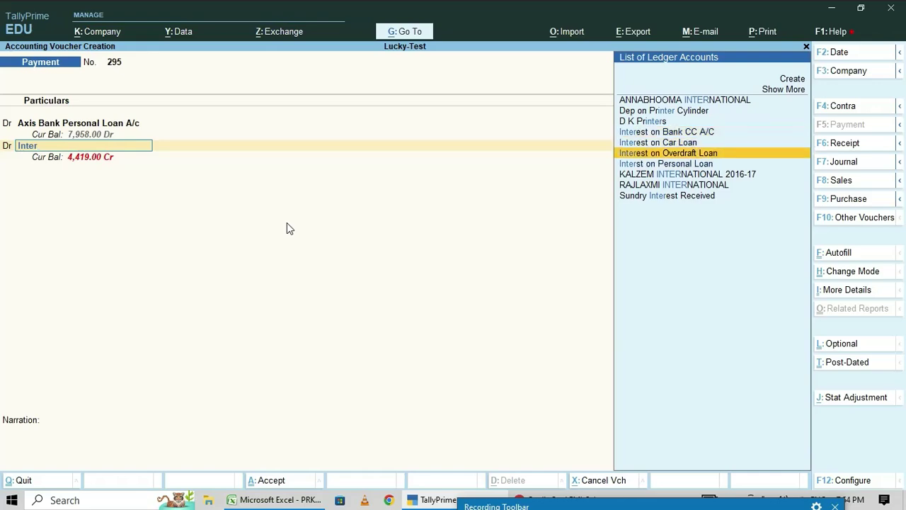
key("Down")
key("Return")
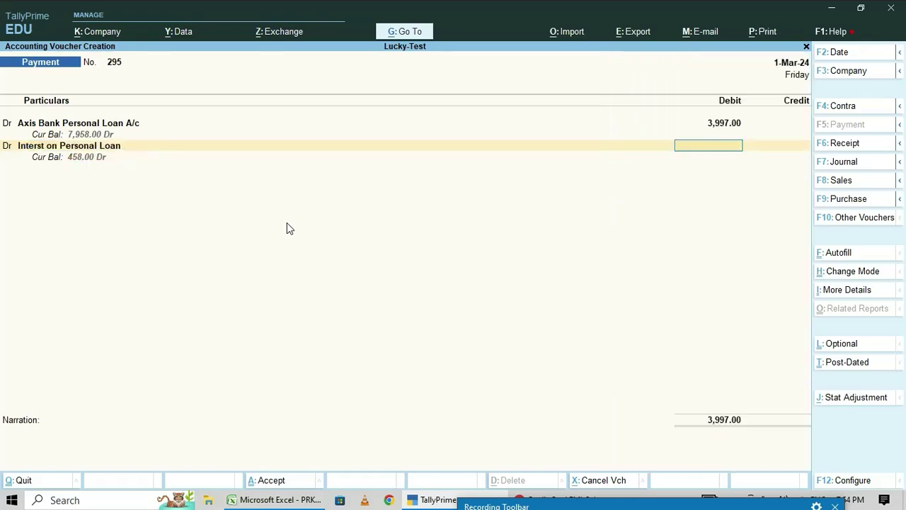
key("alt+Tab")
key("alt+Tab")
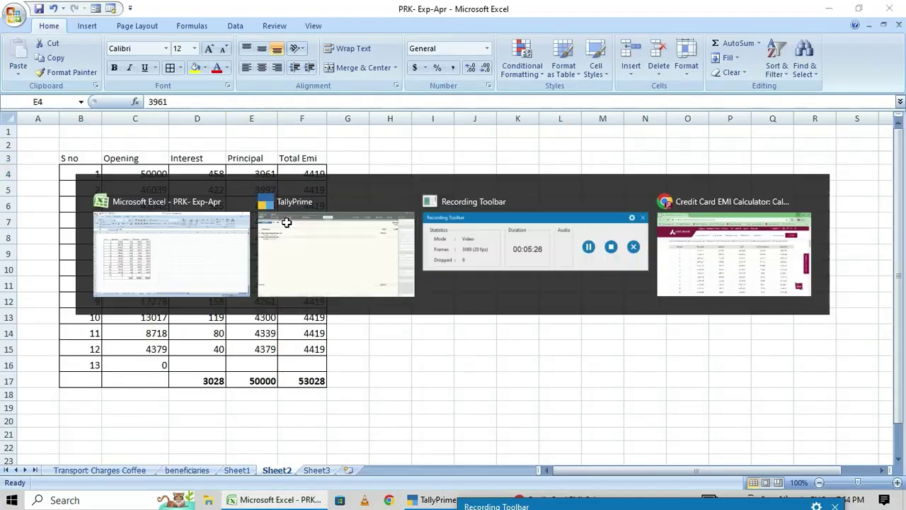
type("422")
key("Return")
Step: Credit Axis Bank A/c with 4,419.00 and enter the narration 'Being paid loan emi 2'
key("Return")
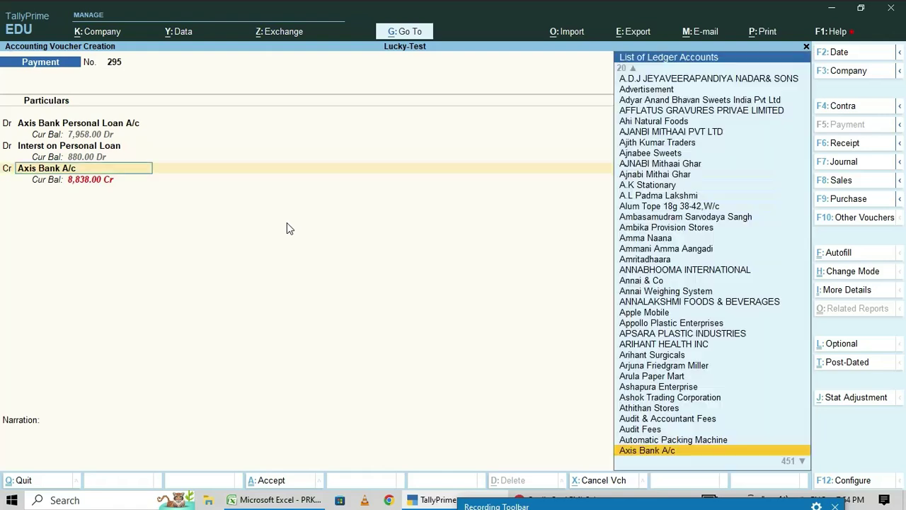
key("Return")
key("Return")
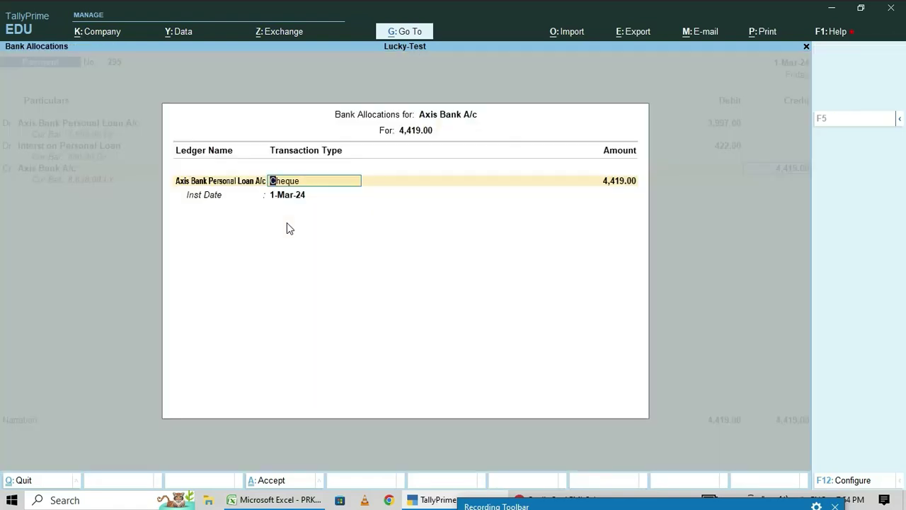
key("Return")
key("Return")
type("Being paid")
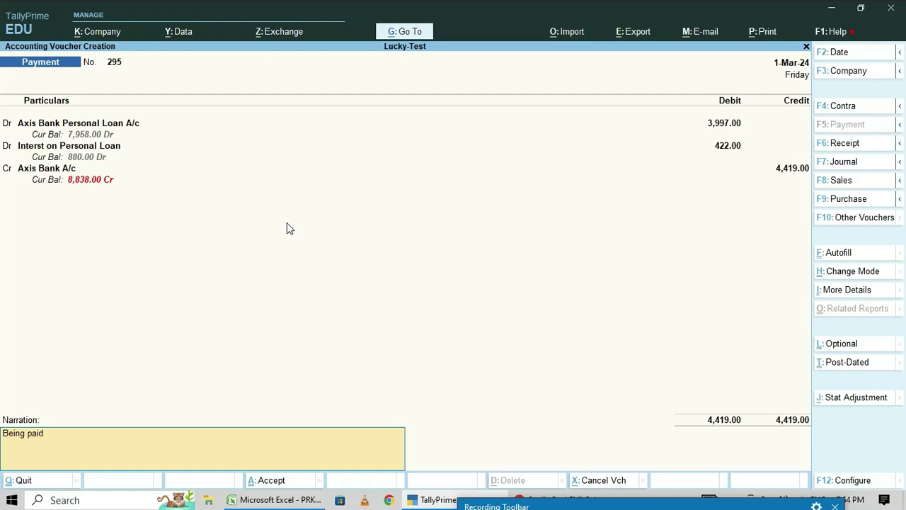
type("loan emi 2")
key("Return")
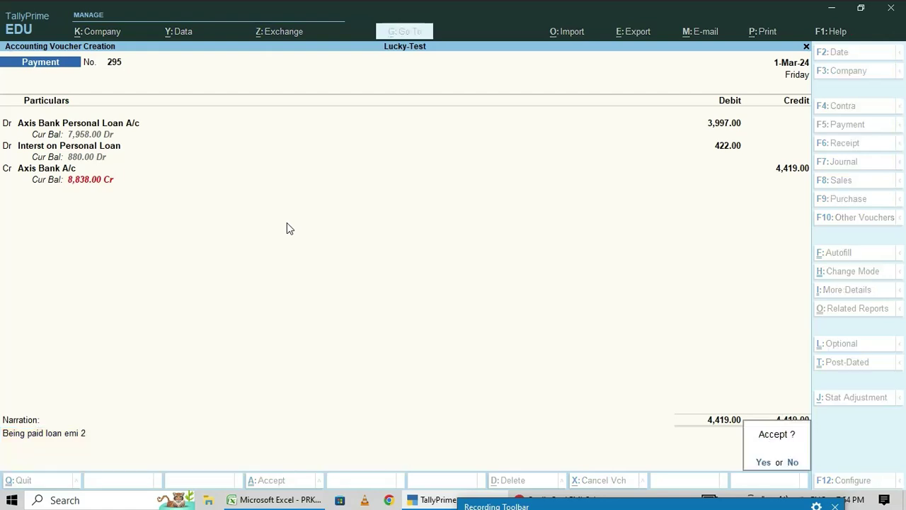